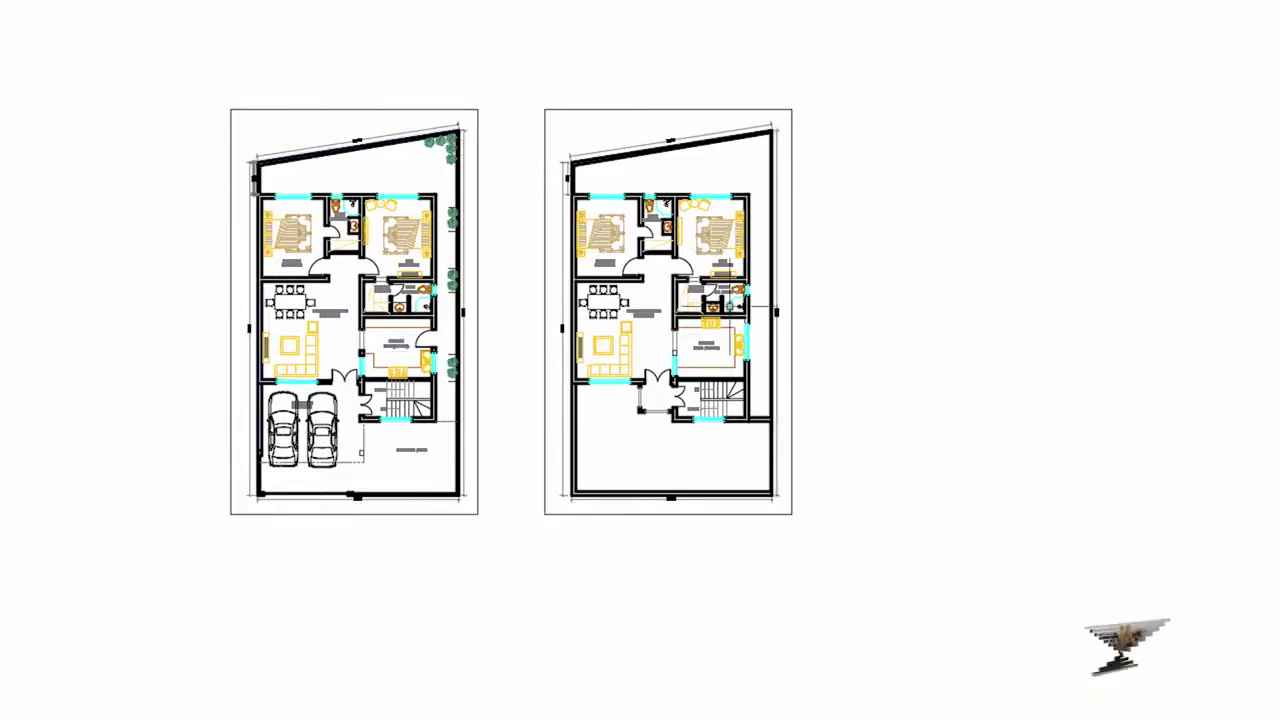
- Zoom and pan until both complete floor plans sit centred, filling the drawing area
scroll(531, 509, up, 3)
scroll(437, 491, up, 2)
scroll(437, 491, down, 5)
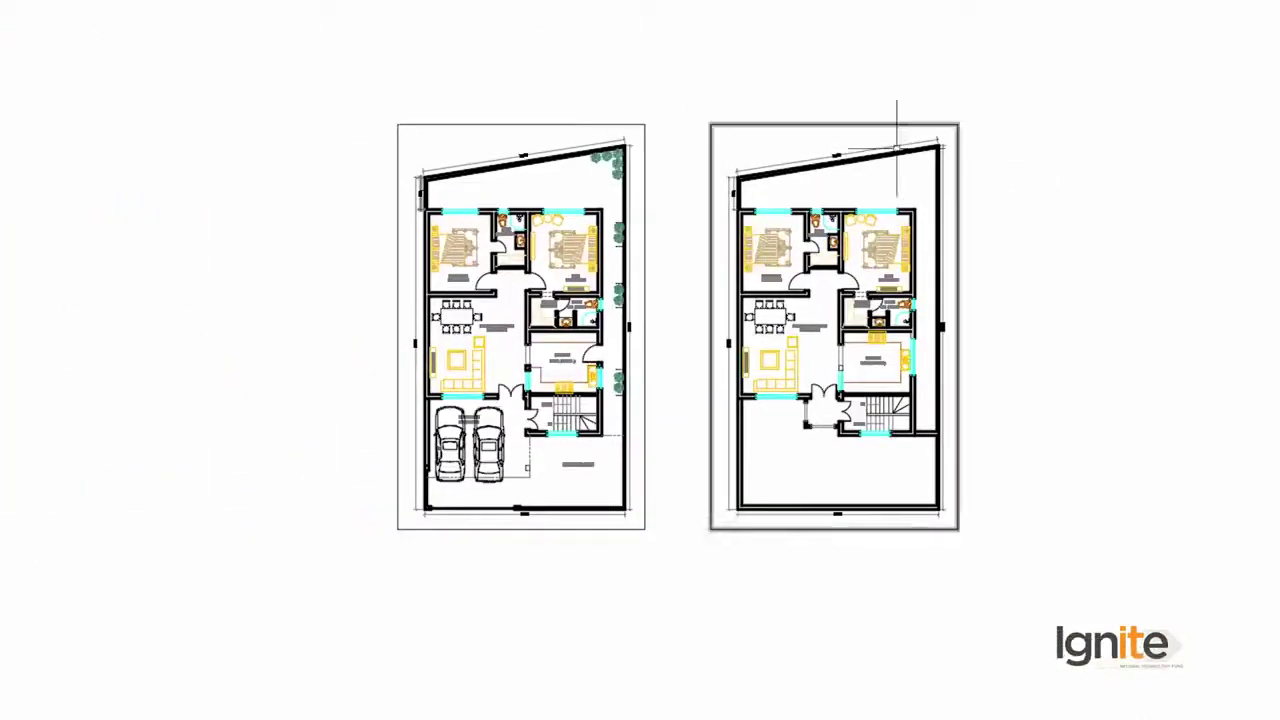
middle_drag(906, 114, 717, 148)
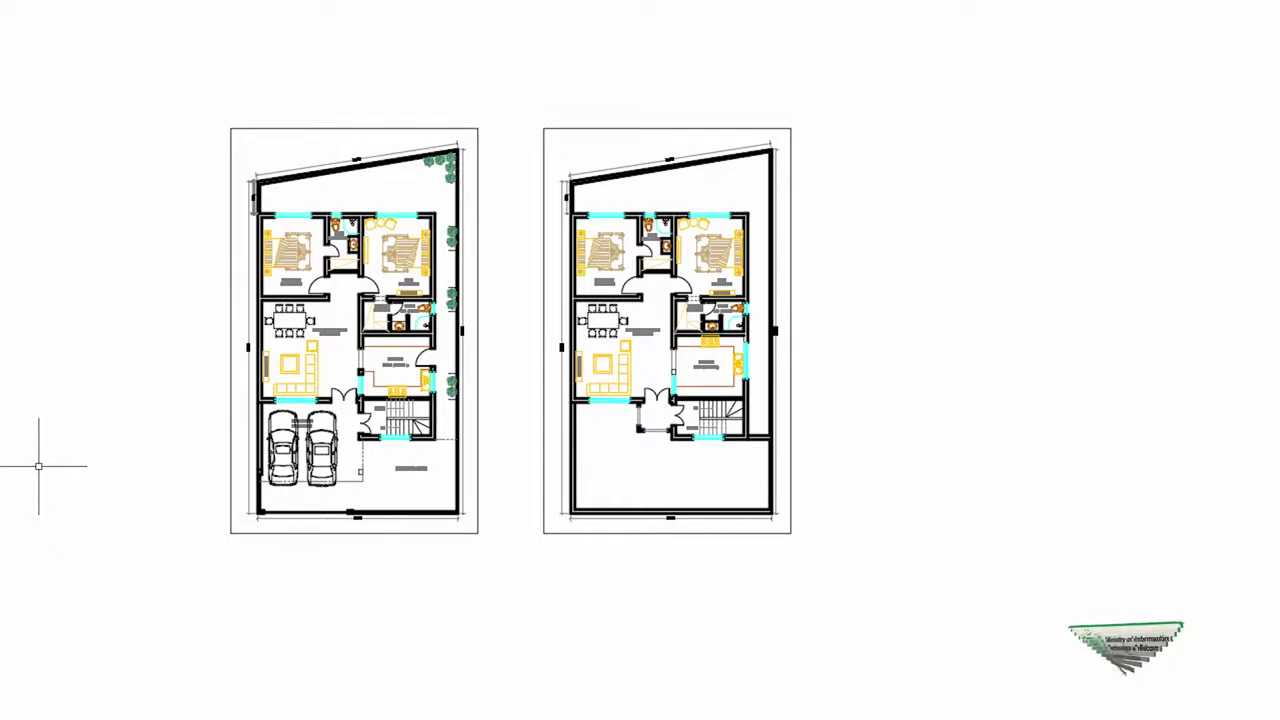
middle_drag(557, 309, 500, 309)
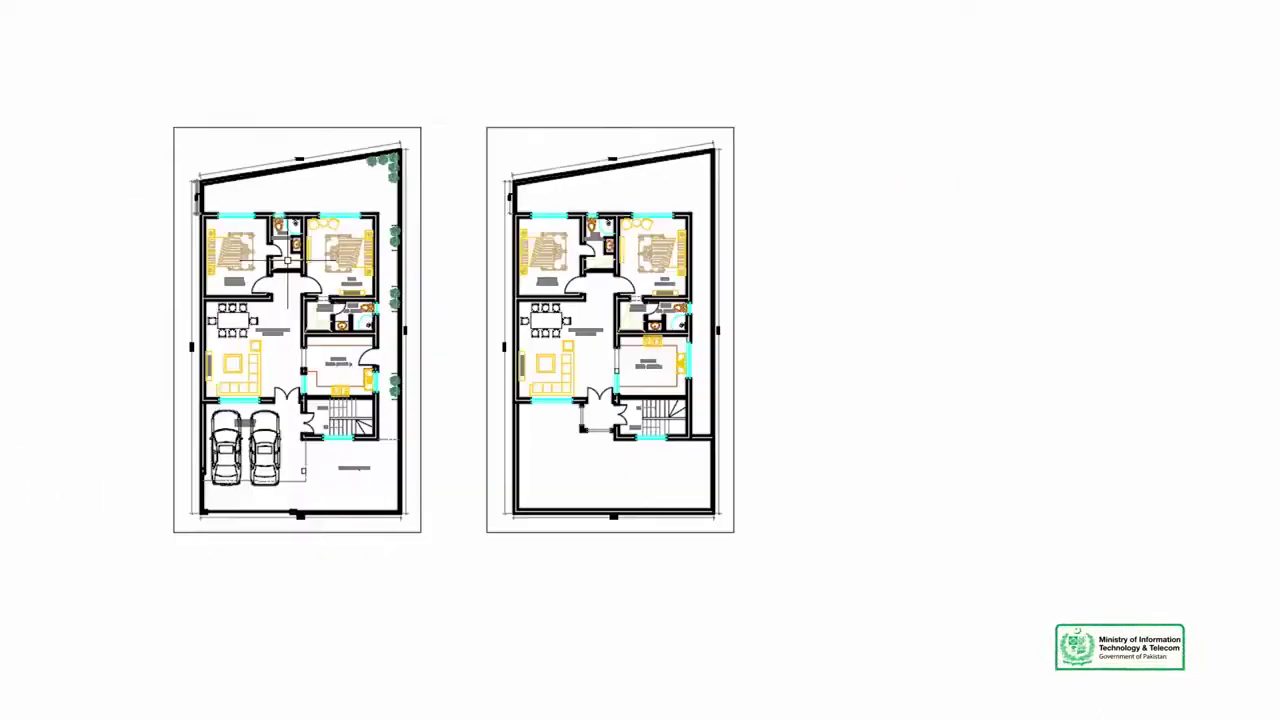
middle_drag(322, 296, 299, 238)
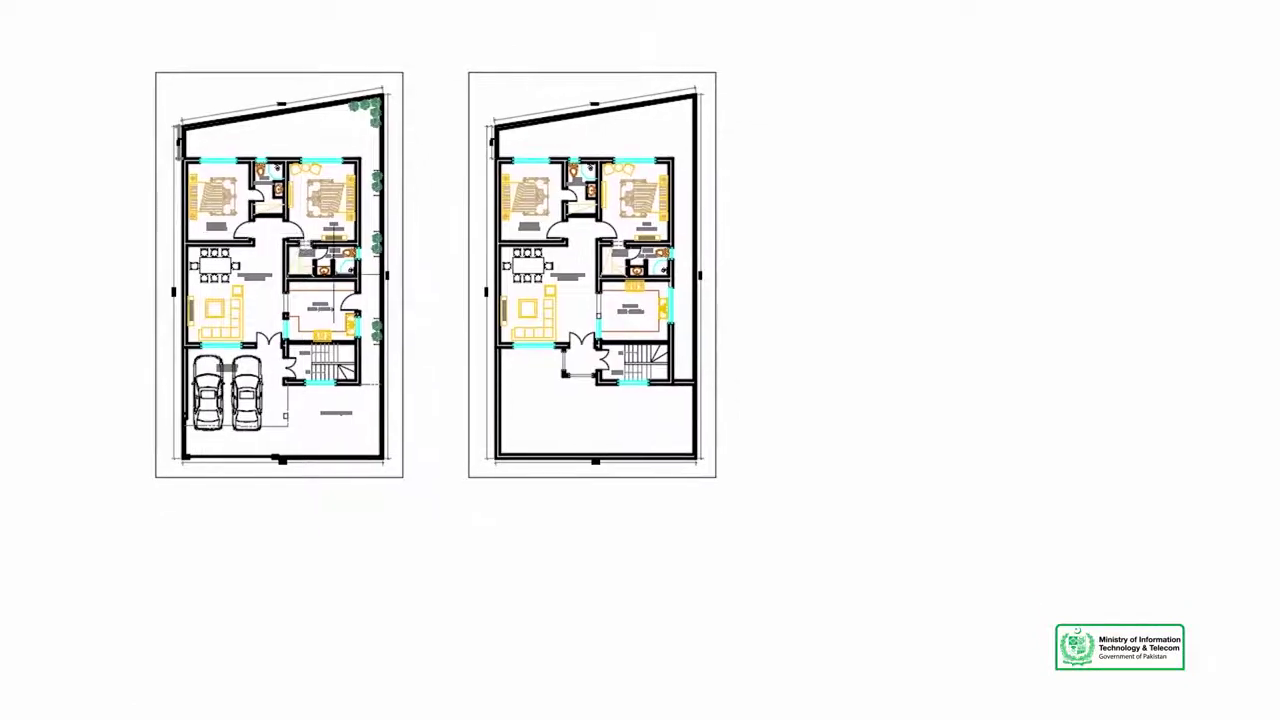
scroll(340, 300, up, 1)
scroll(340, 300, up, 2)
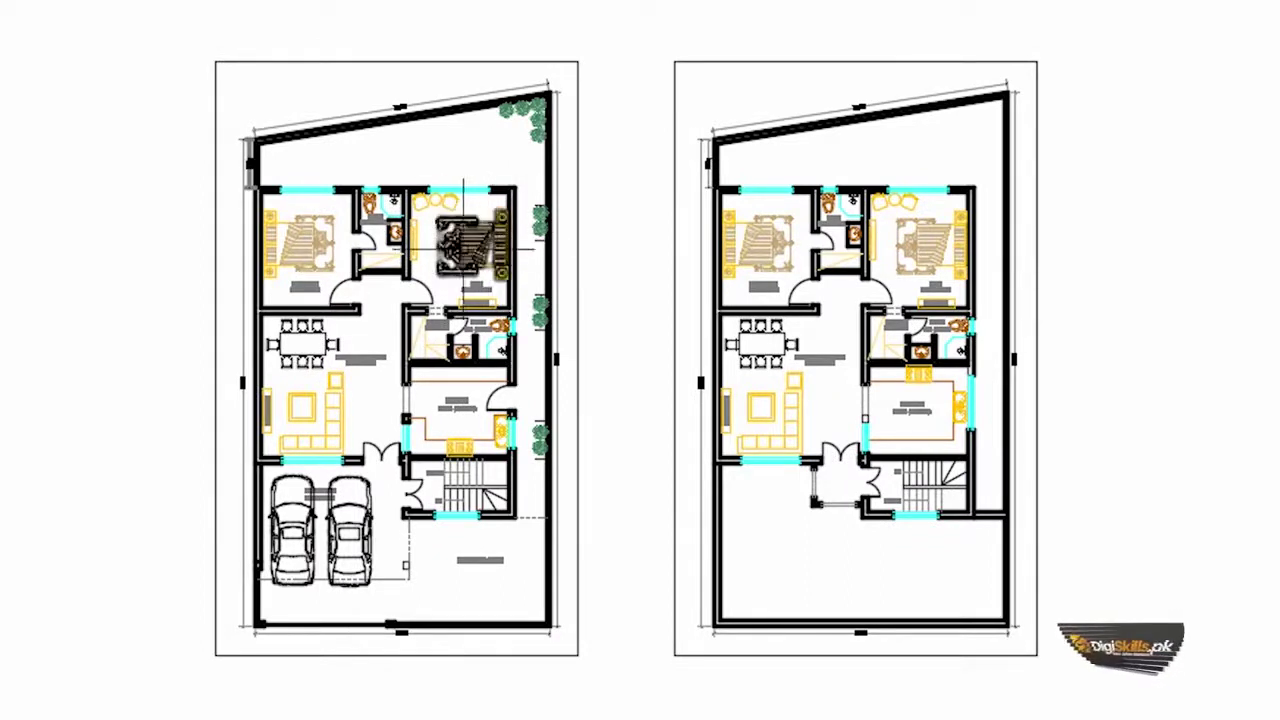
mouse_move(470, 240)
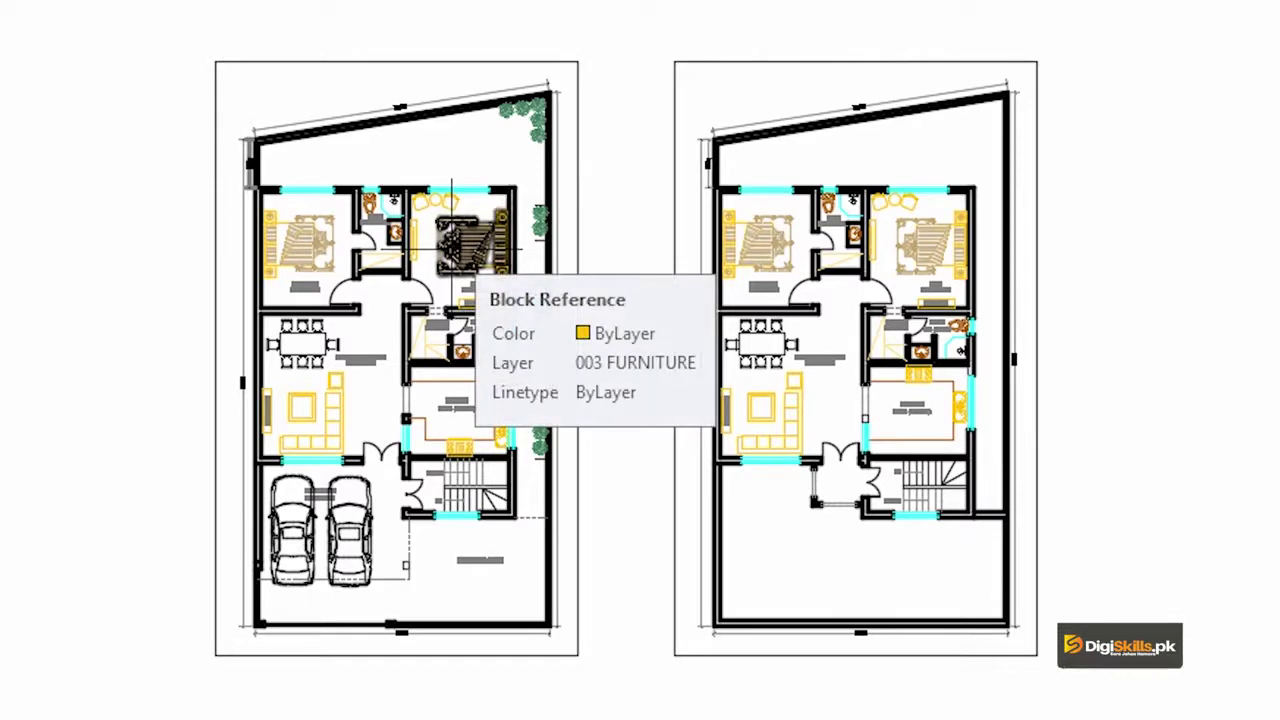
text(OP)
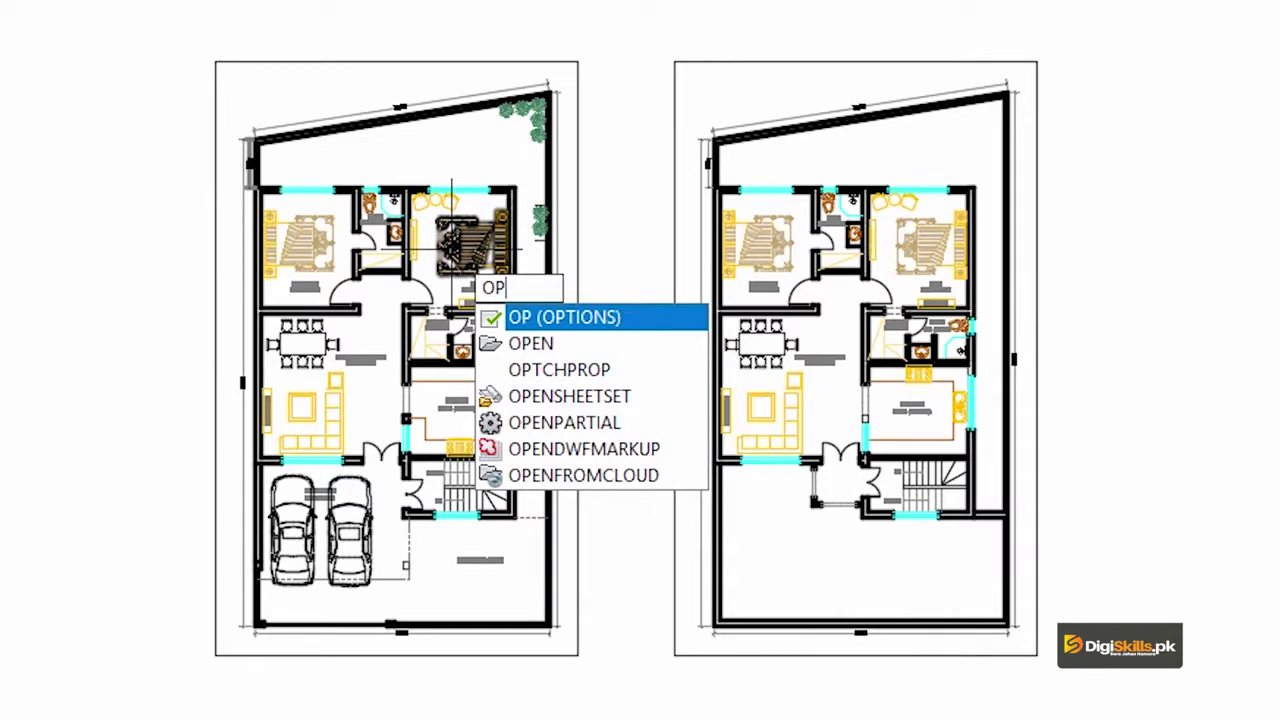
key(Return)
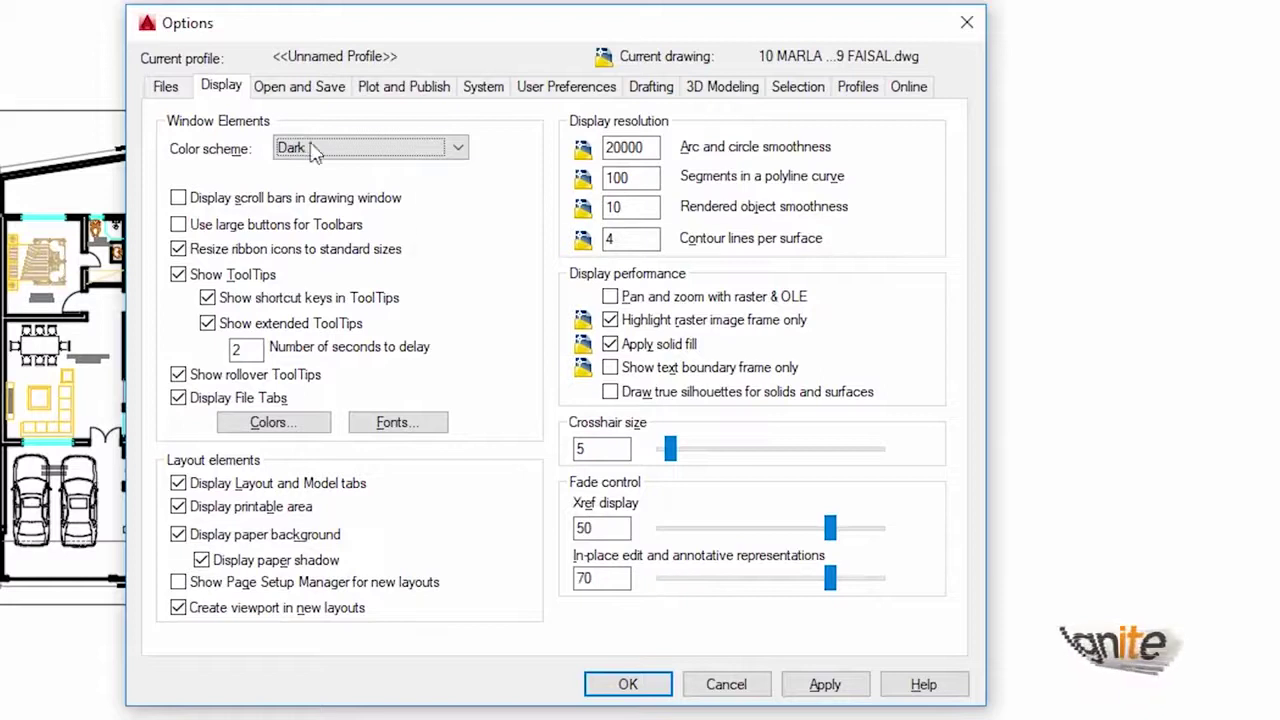
click(300, 87)
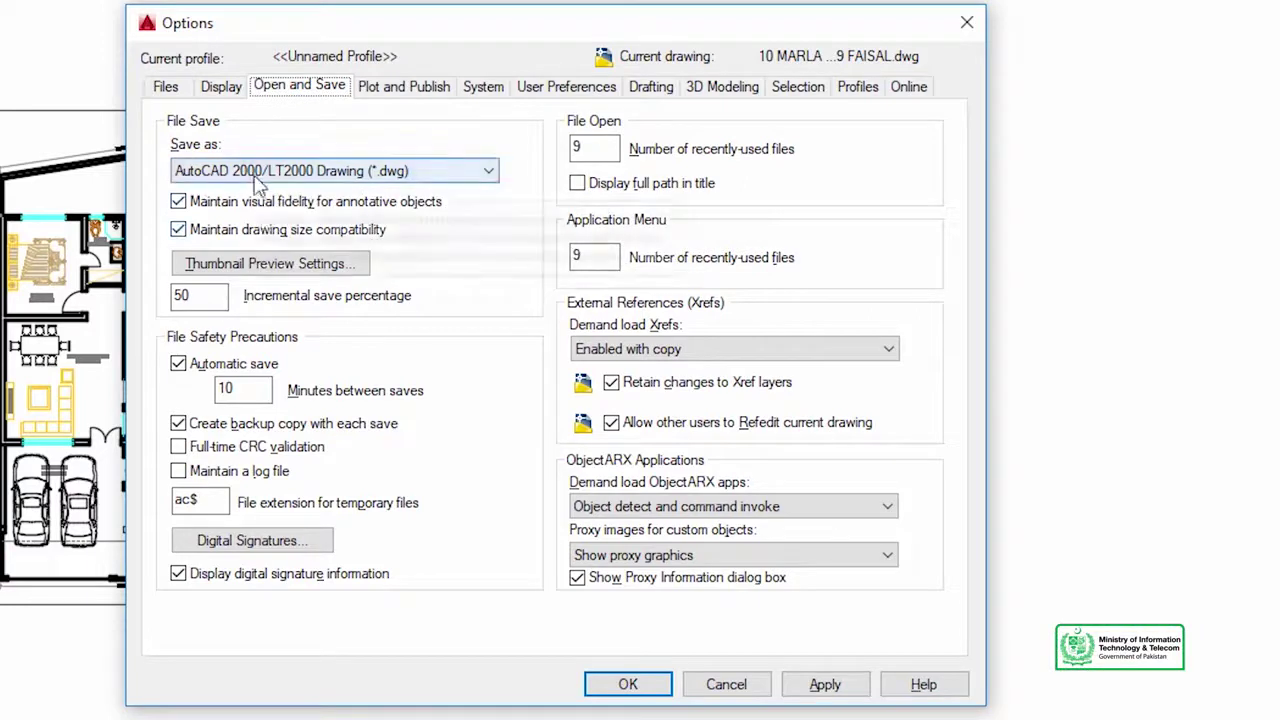
click(365, 178)
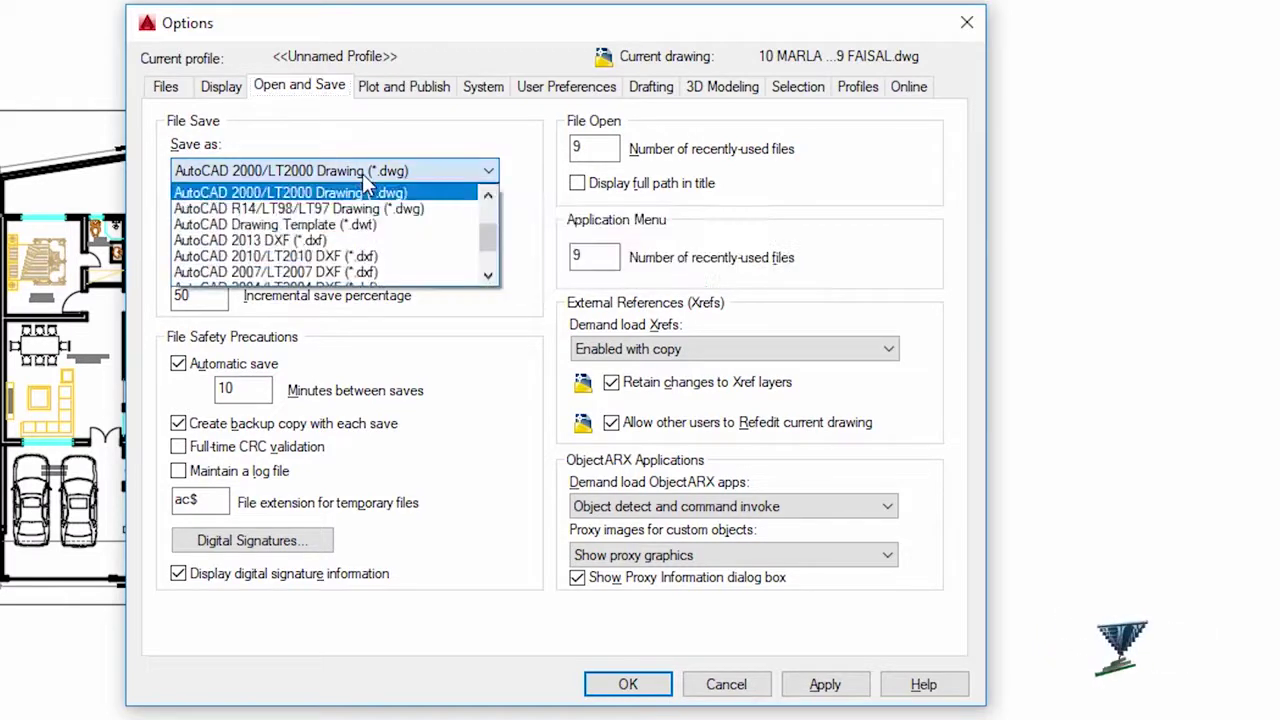
scroll(318, 232, down, 1)
scroll(318, 232, down, 1)
scroll(318, 232, up, 2)
scroll(318, 232, up, 1)
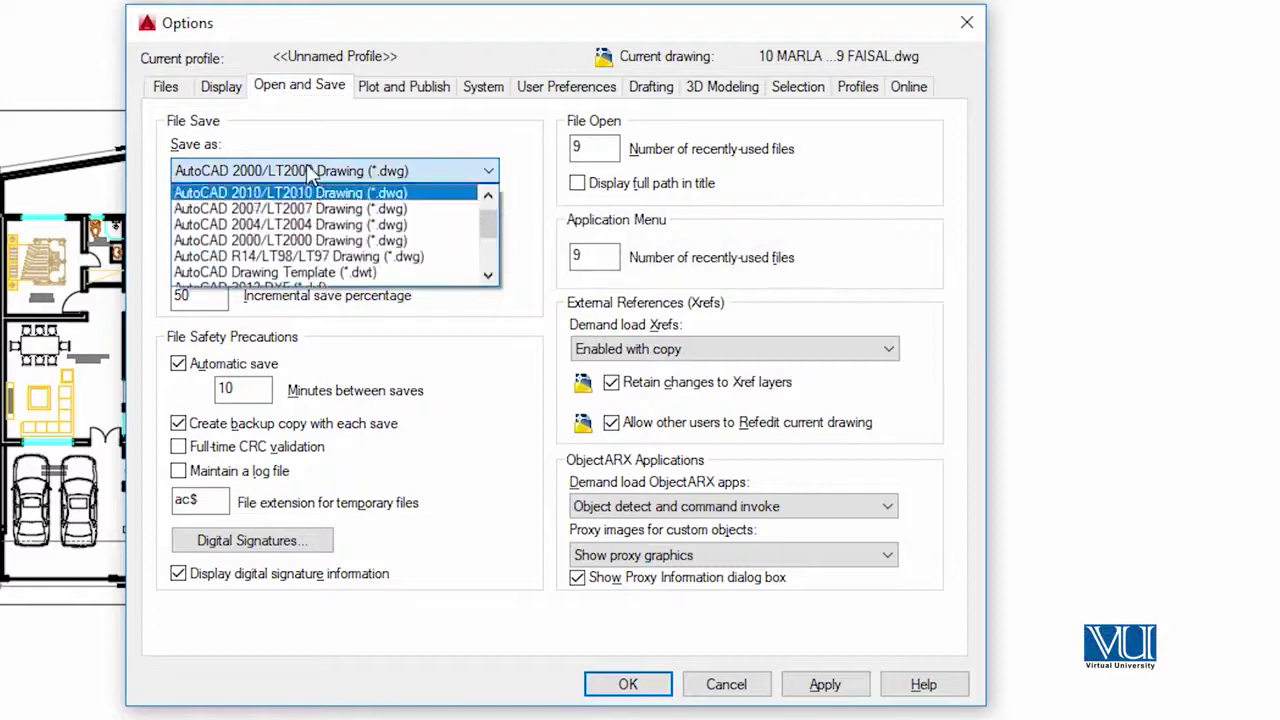
click(306, 165)
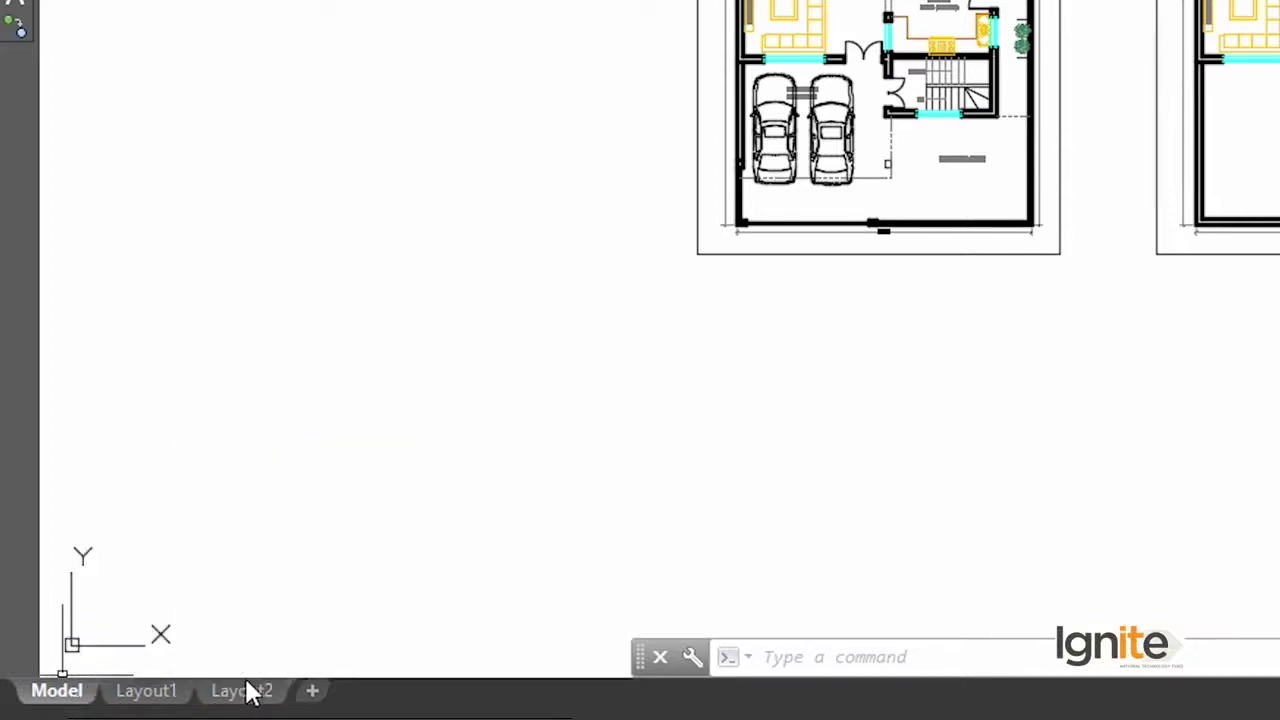
- Add Layout3 and Layout4, then rename Layout4 to 'CAD Drawing'
click(311, 700)
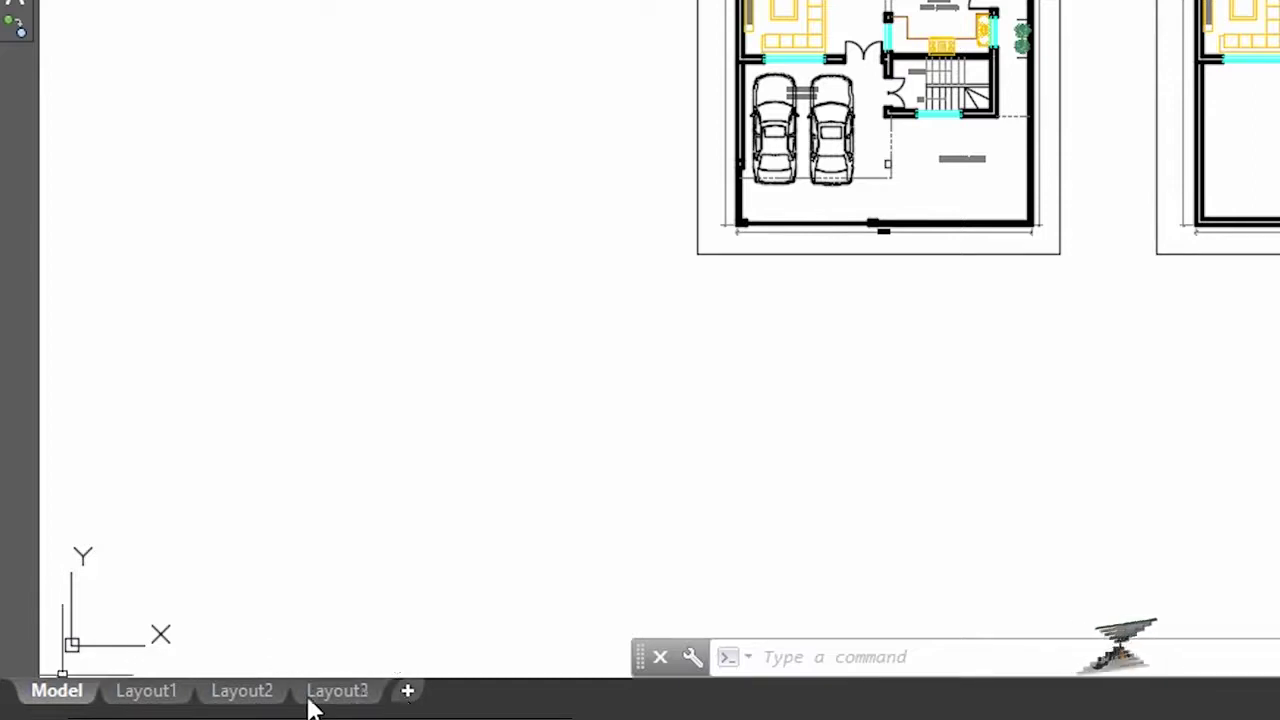
click(407, 700)
right_click(418, 700)
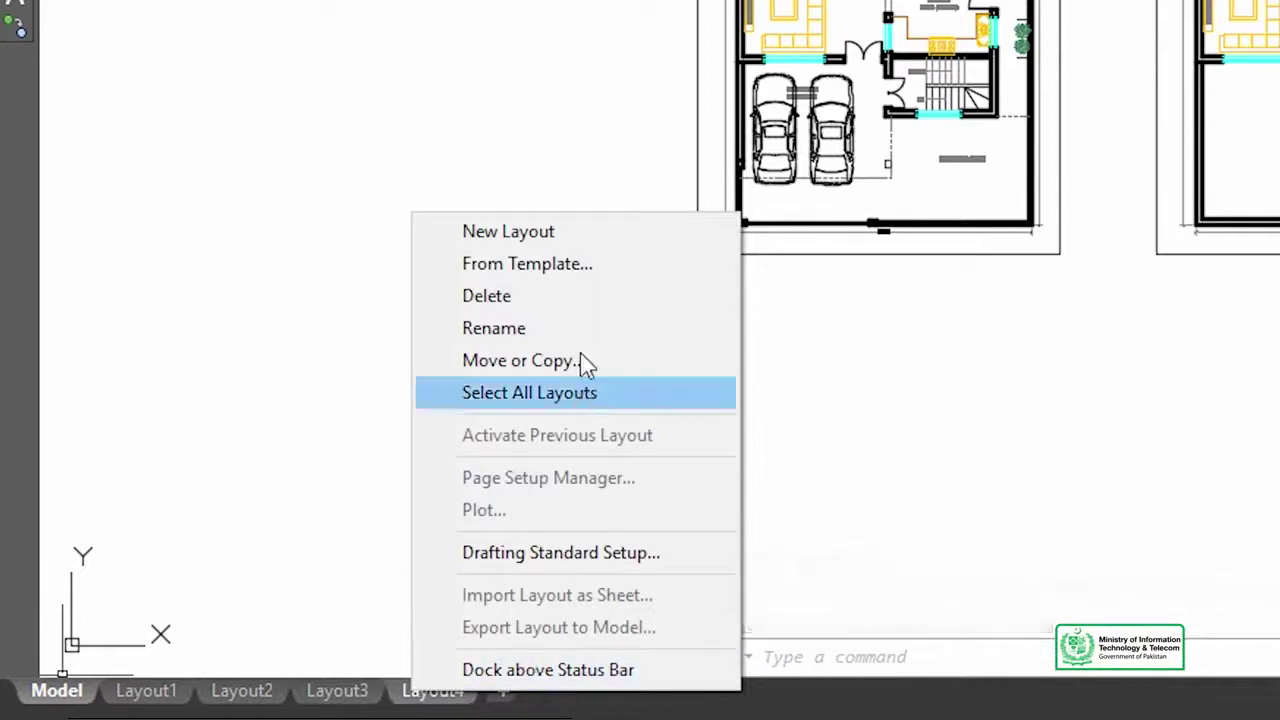
click(518, 338)
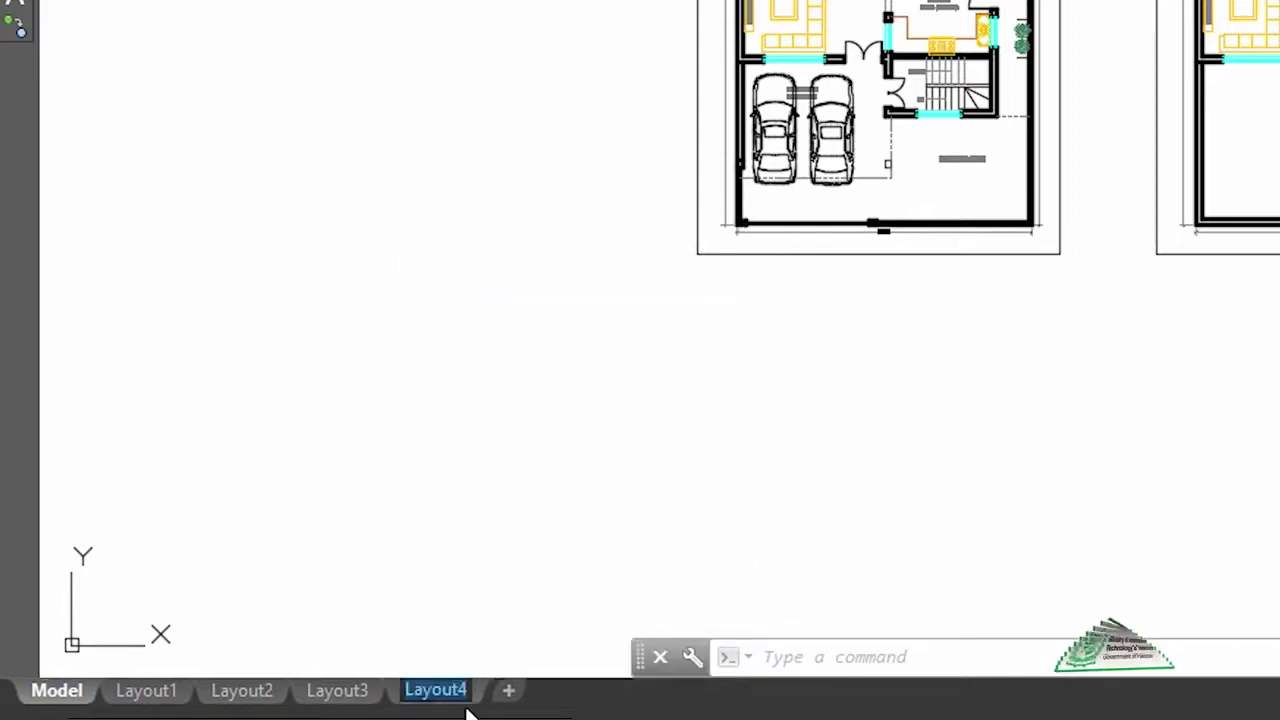
text(c)
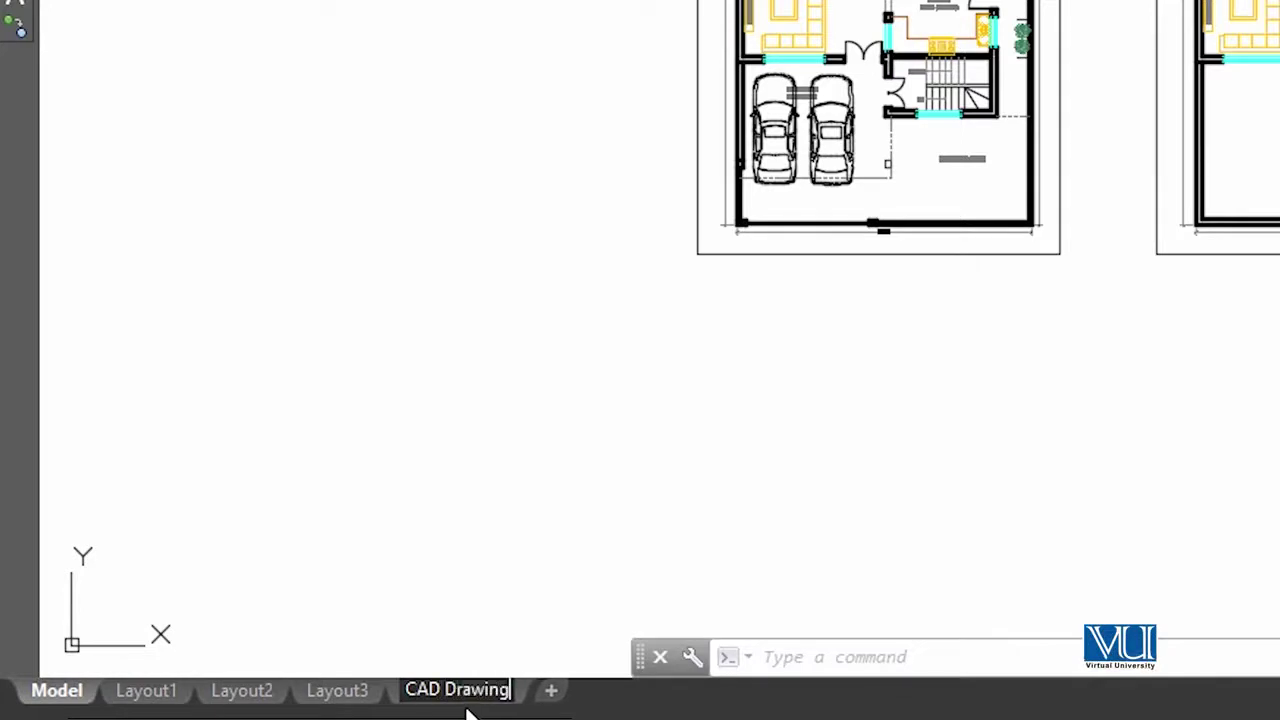
click(470, 645)
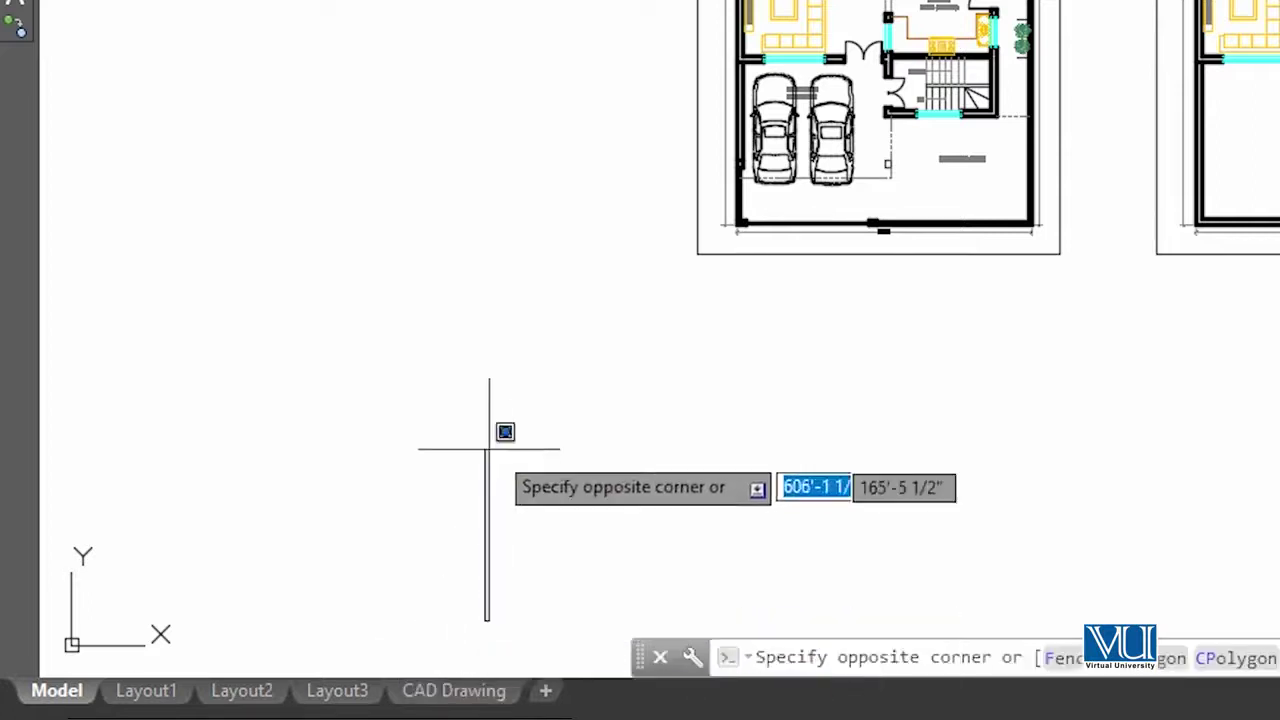
click(448, 632)
- Delete the Layout3 layout
click(350, 691)
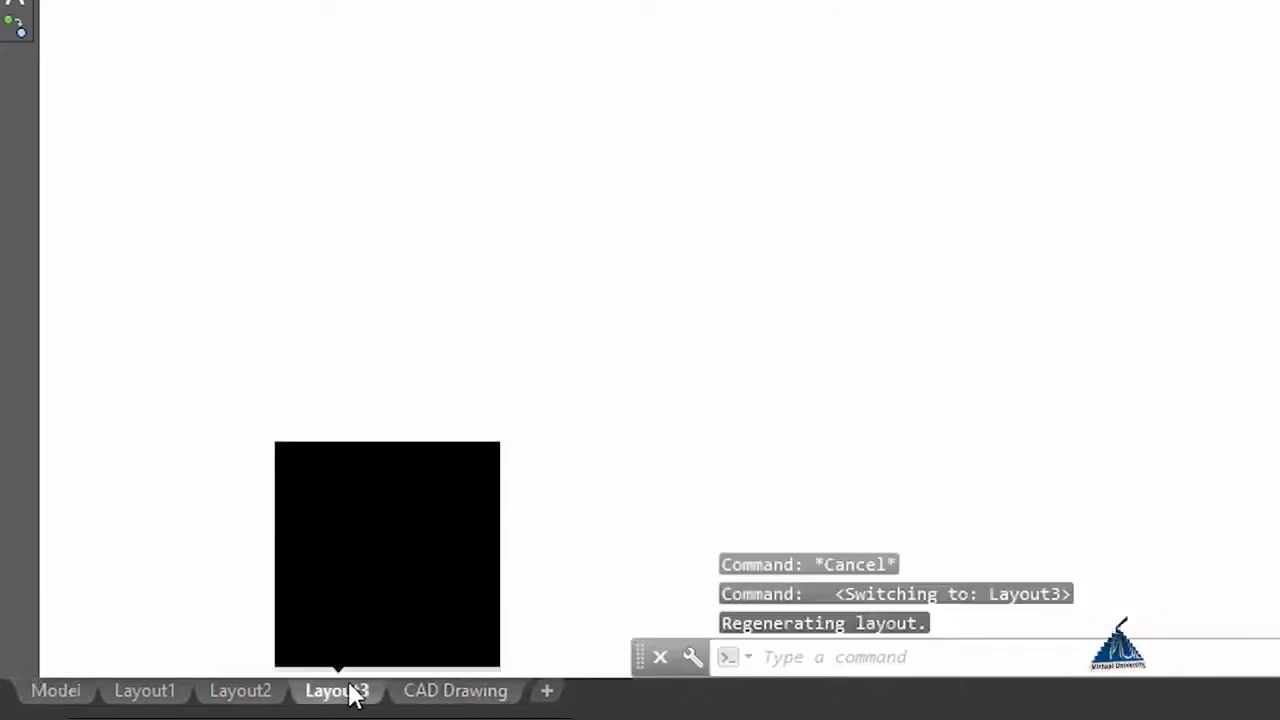
right_click(340, 688)
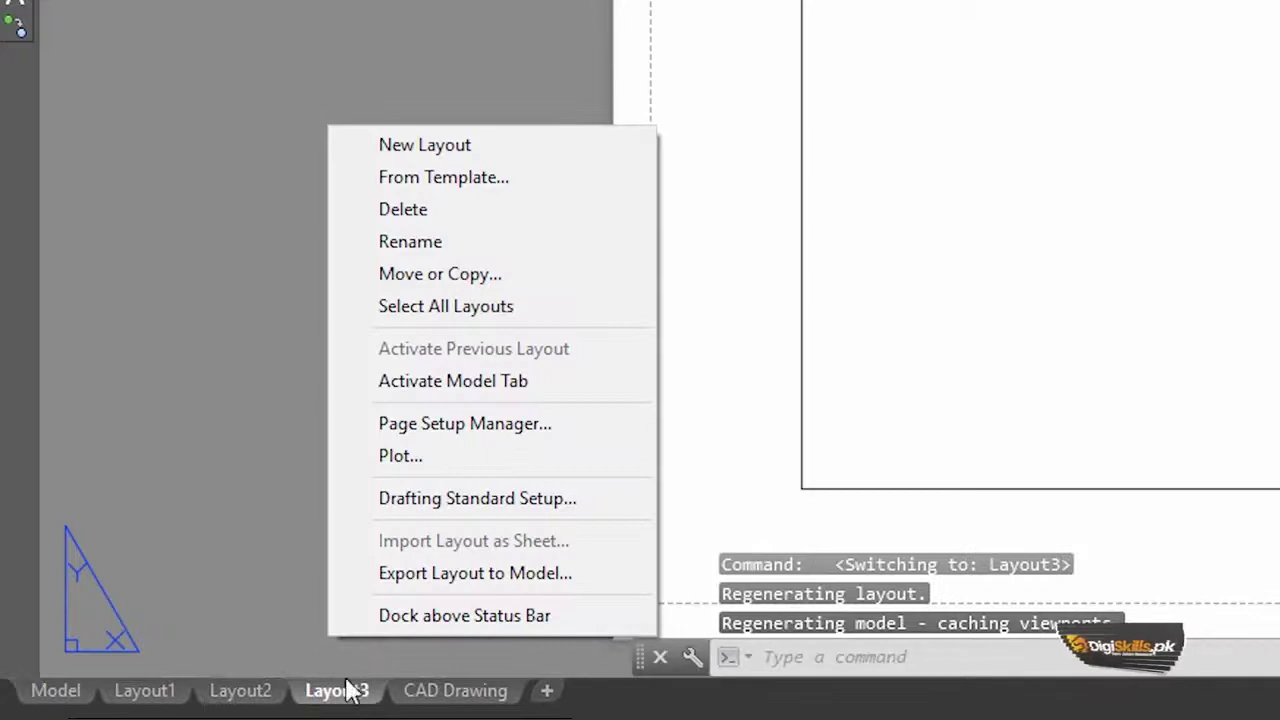
click(407, 205)
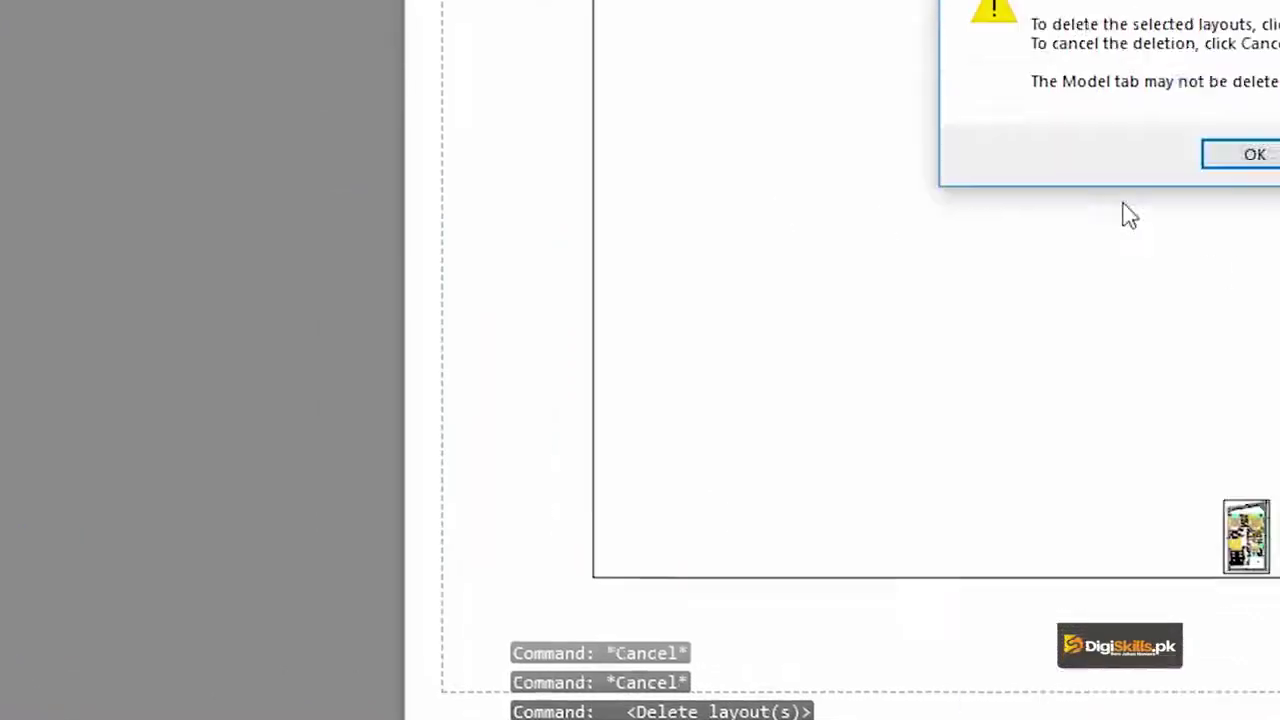
click(709, 374)
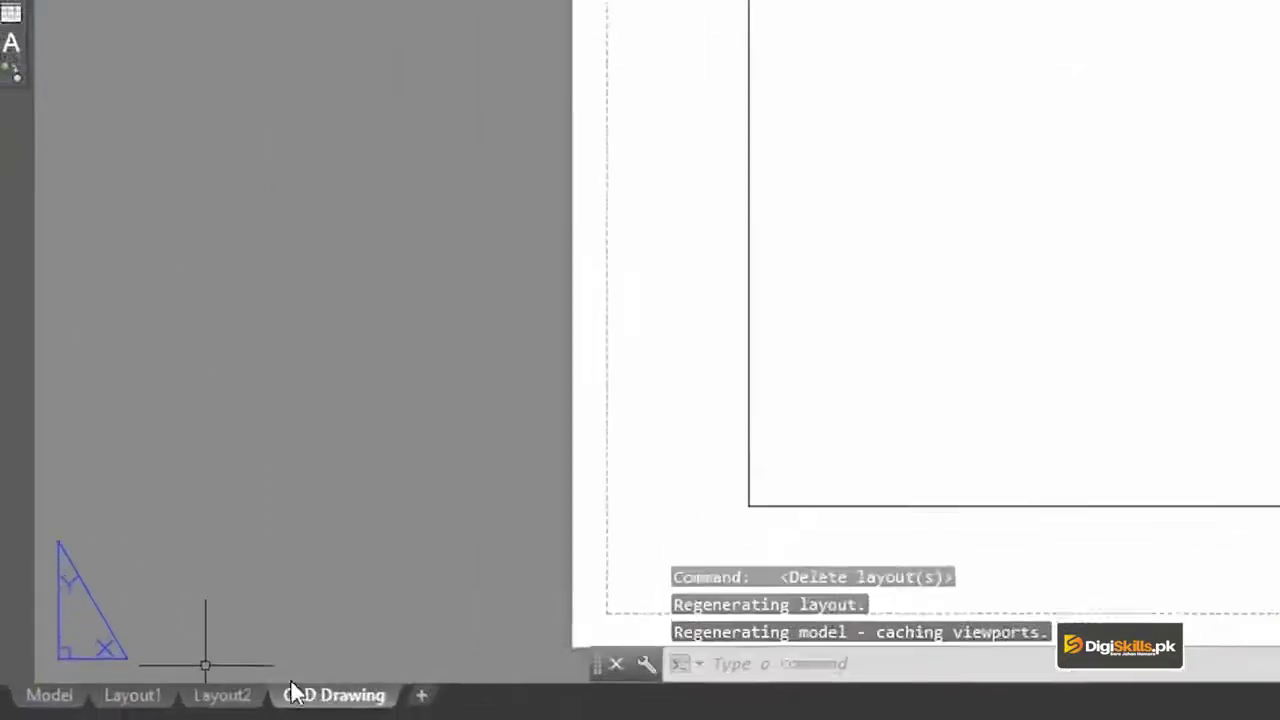
- Check Layout1, Layout2 and CAD Drawing, then return to model space
click(145, 700)
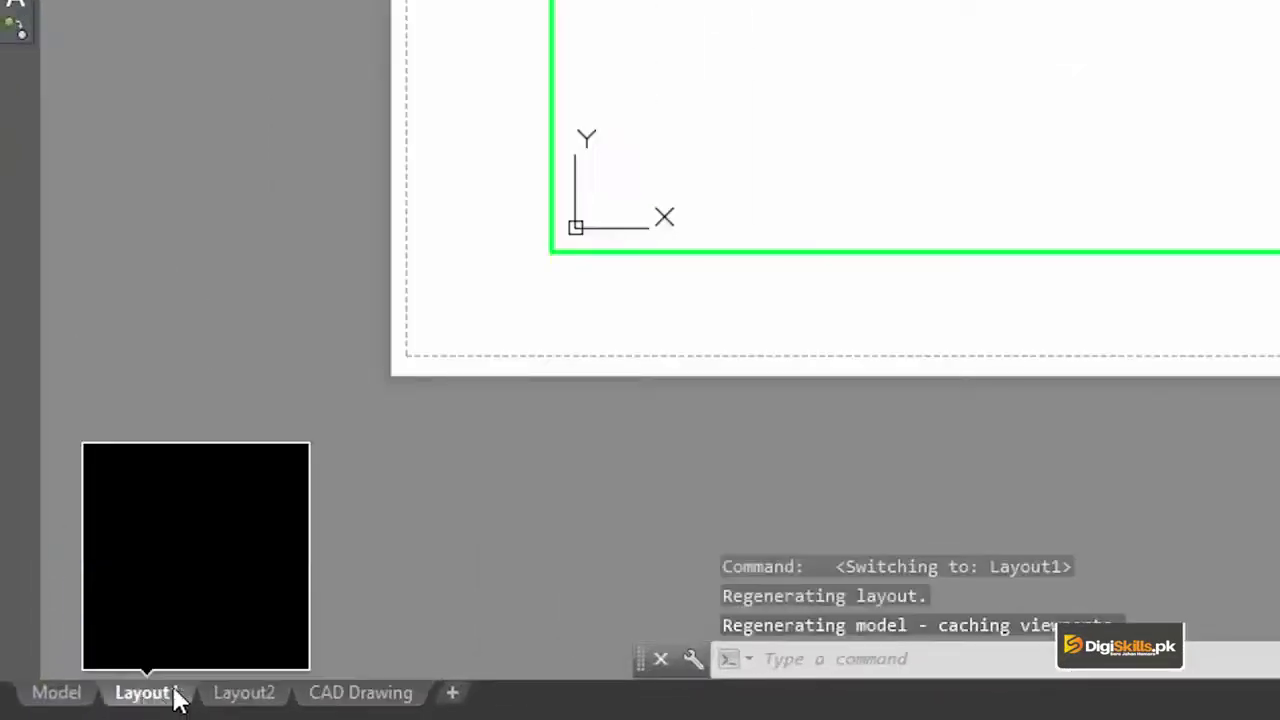
click(230, 700)
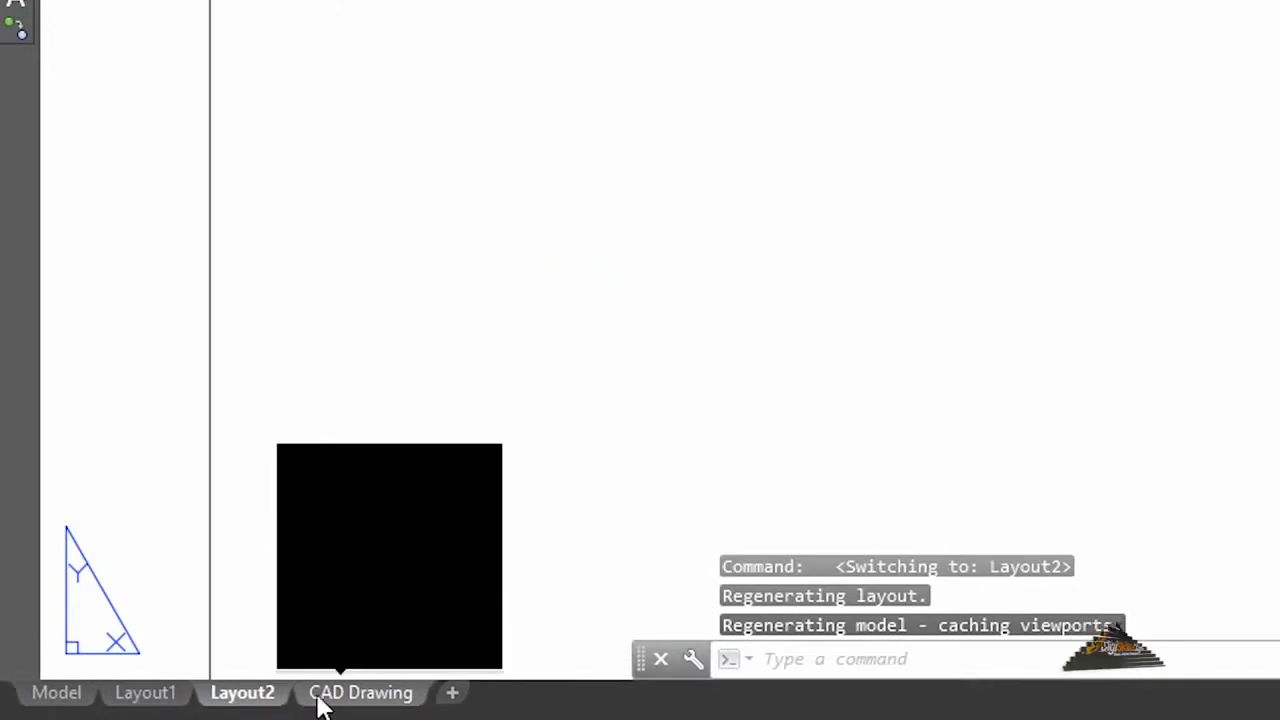
click(340, 700)
click(237, 700)
click(66, 695)
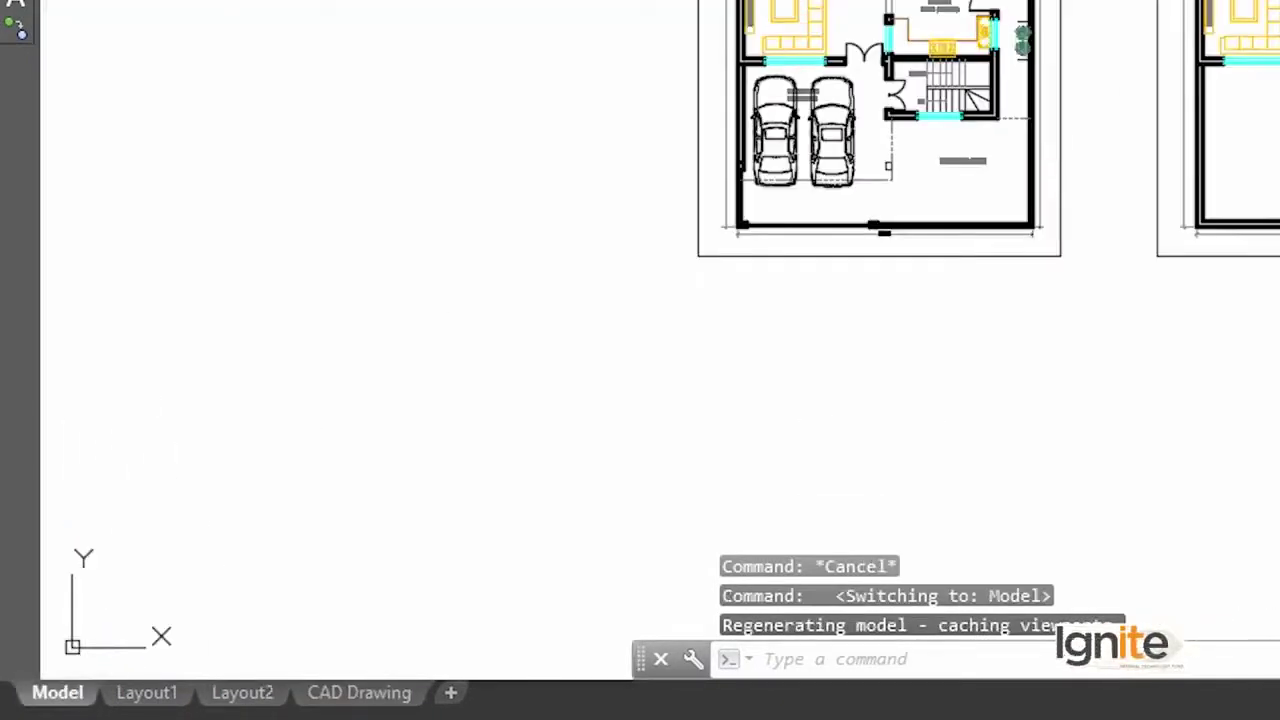
- On the CAD Drawing layout, select the default viewport and delete it
click(148, 700)
middle_drag(800, 106, 620, 333)
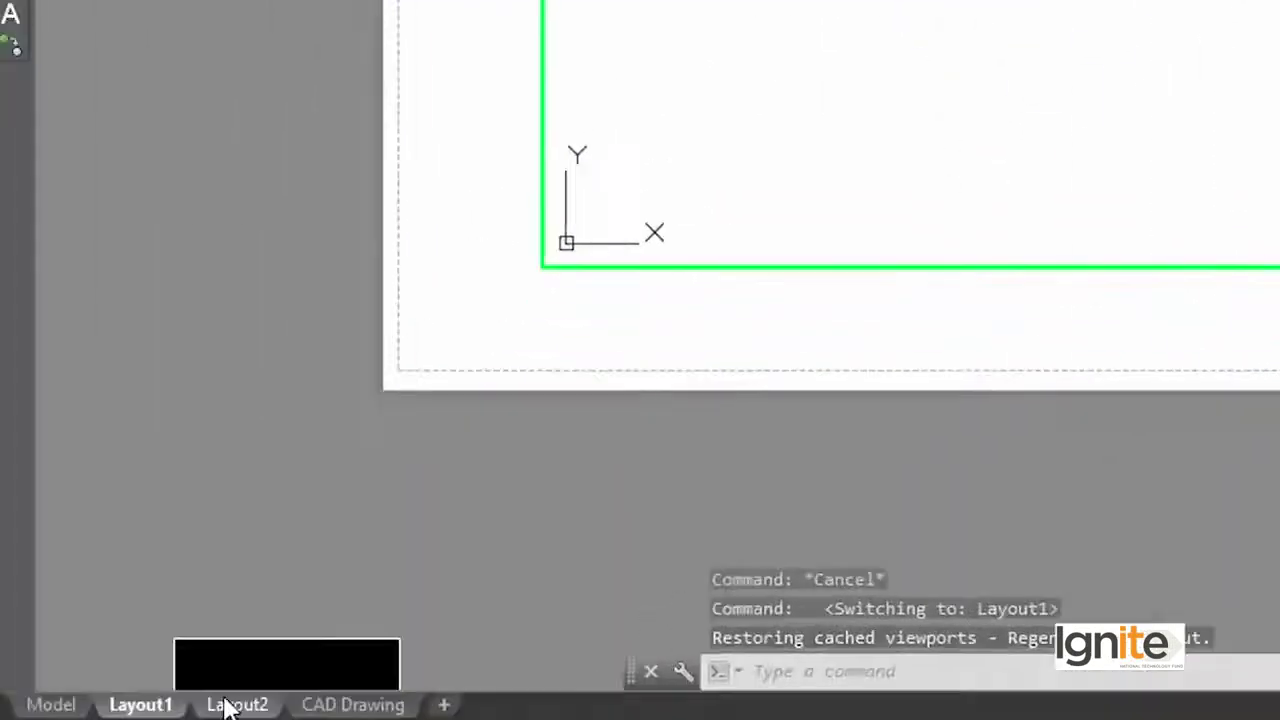
click(232, 700)
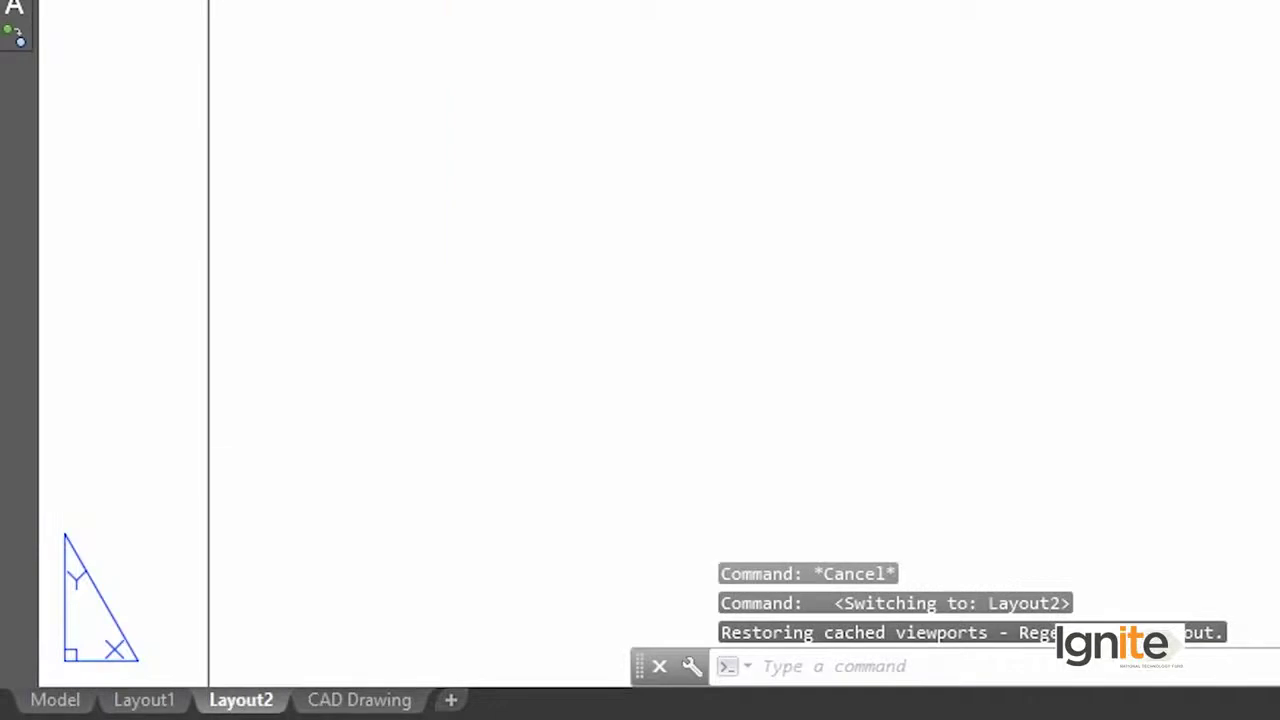
click(359, 700)
scroll(1111, 126, down, 4)
scroll(619, 344, up, 2)
middle_drag(1111, 126, 401, 440)
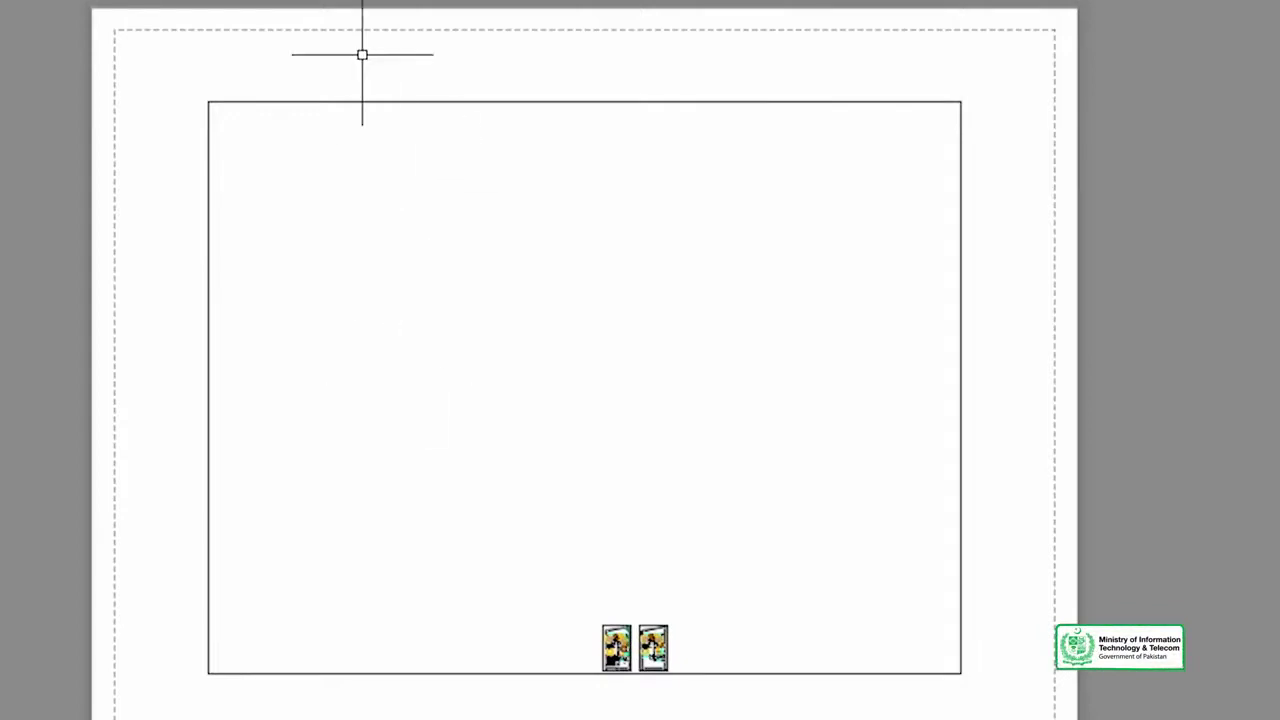
click(311, 103)
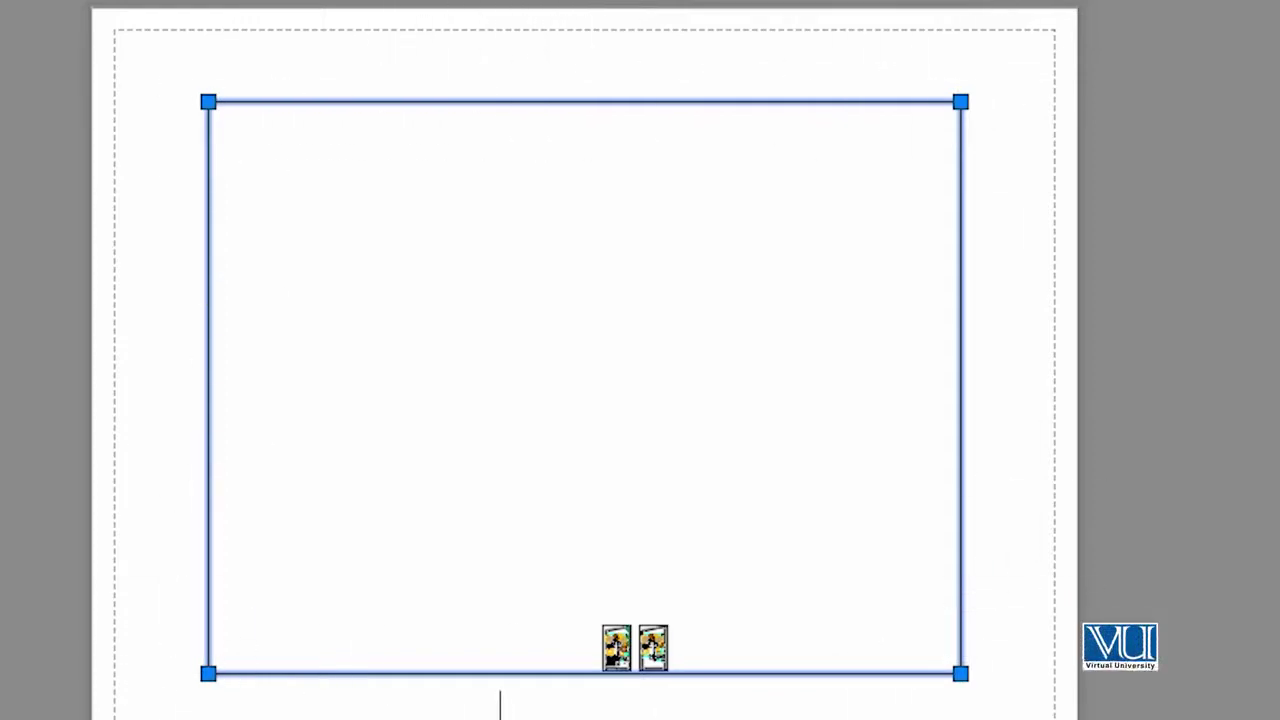
key(Delete)
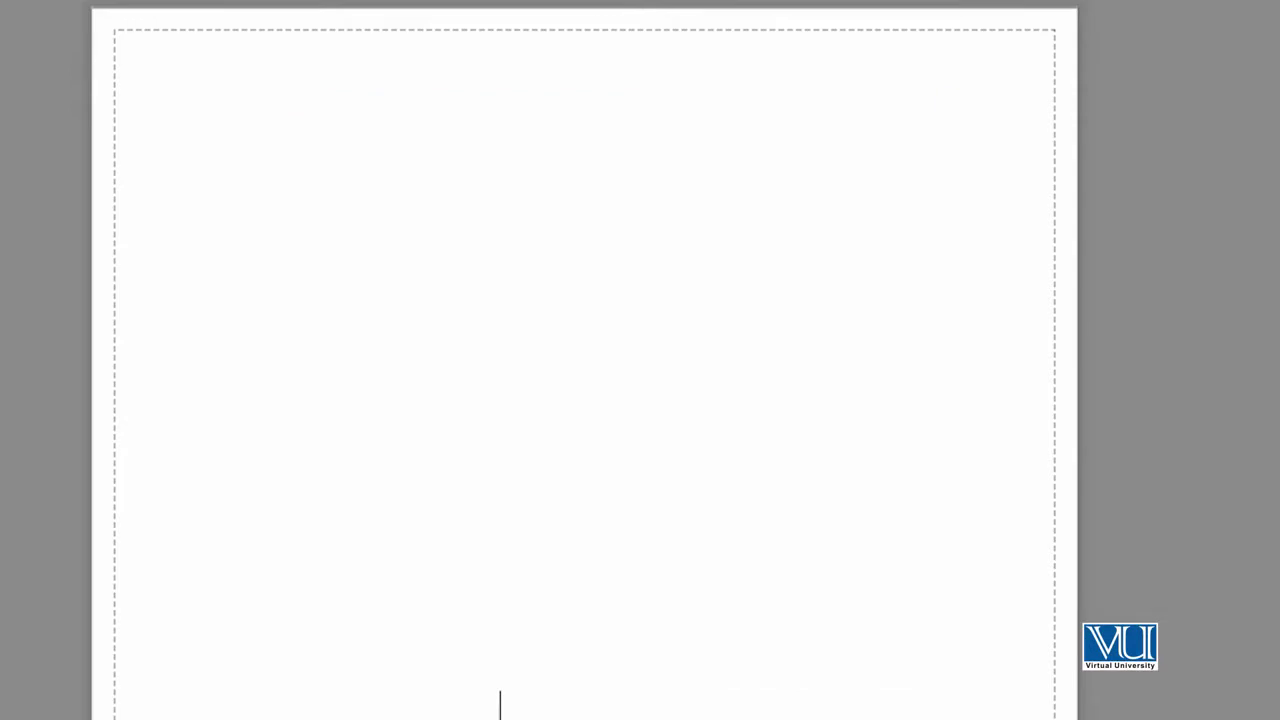
- Start RECTANG and place its first corner near the sheet's top-left
middle_drag(500, 705, 500, 441)
text(rec)
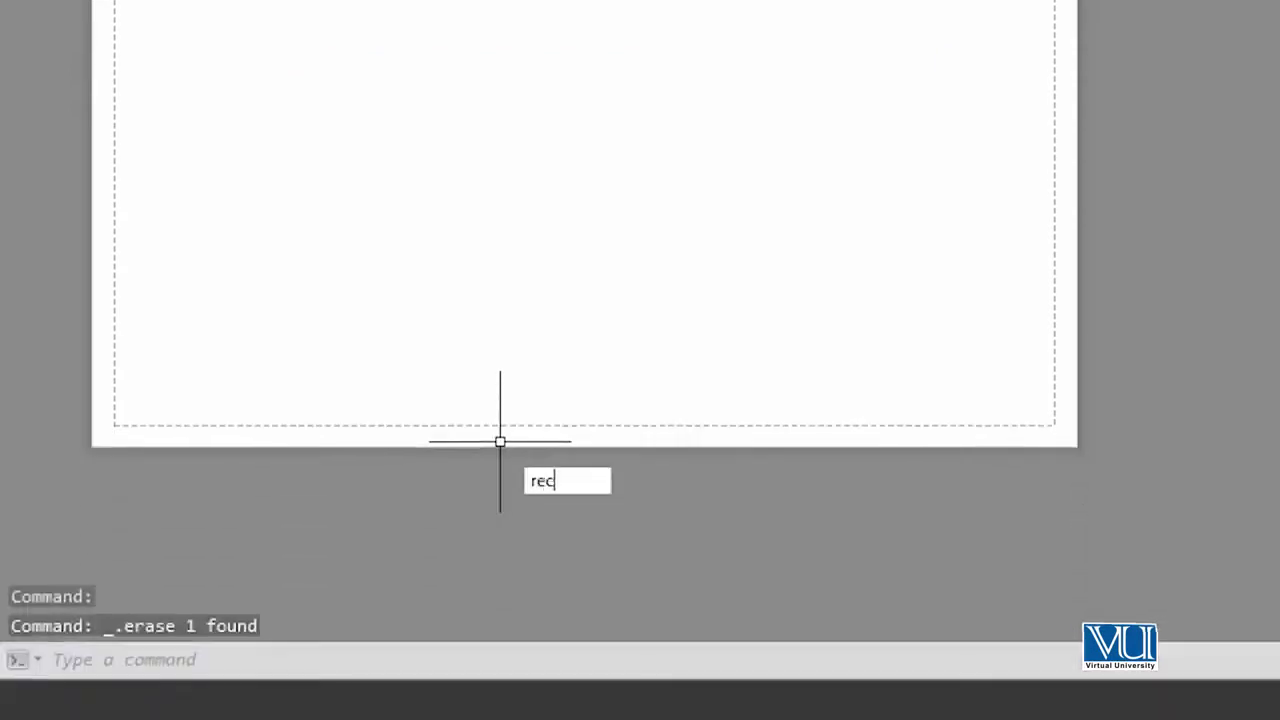
key(Return)
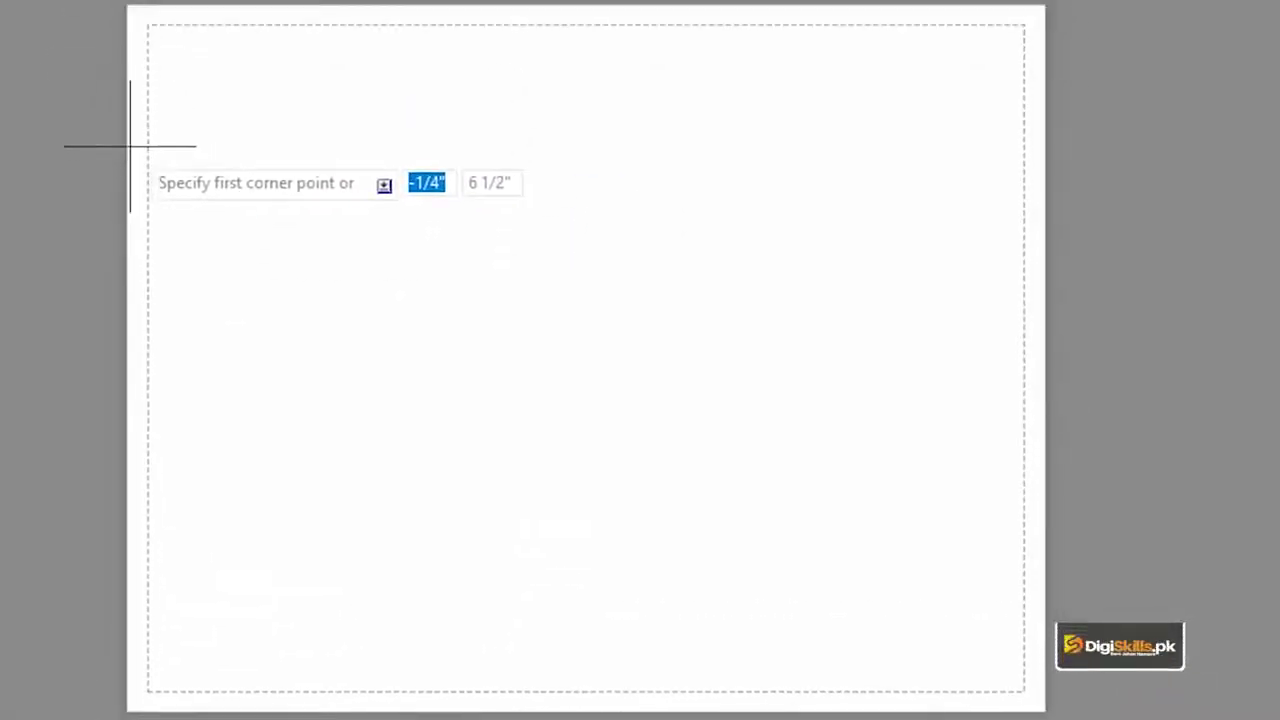
click(125, 140)
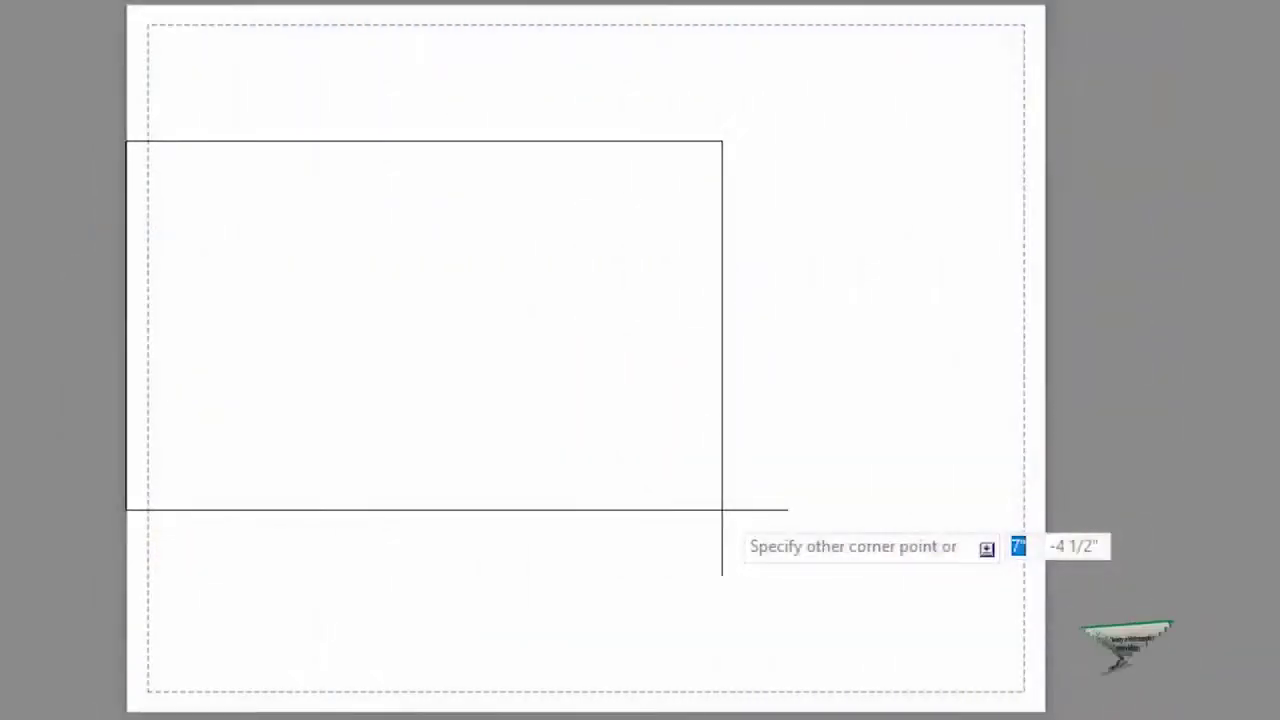
- Finish the rectangle at 40 wide by 60 tall
text(40)
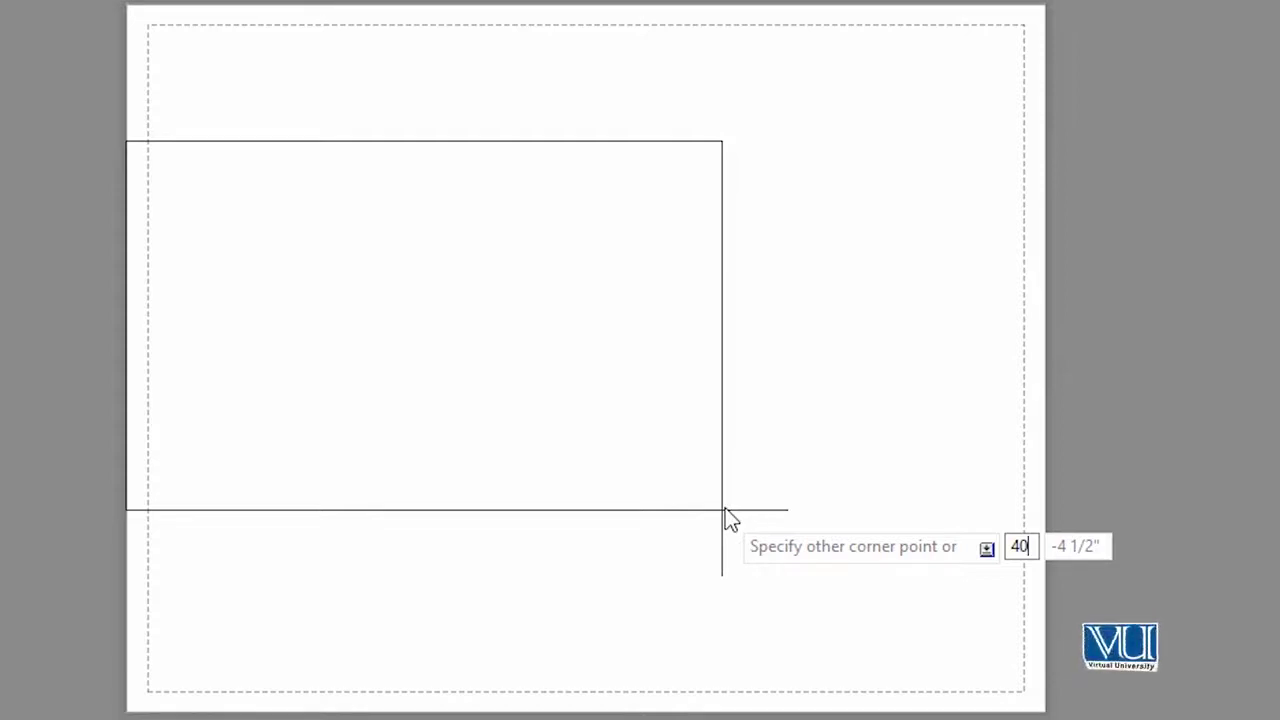
key(Tab)
text(60)
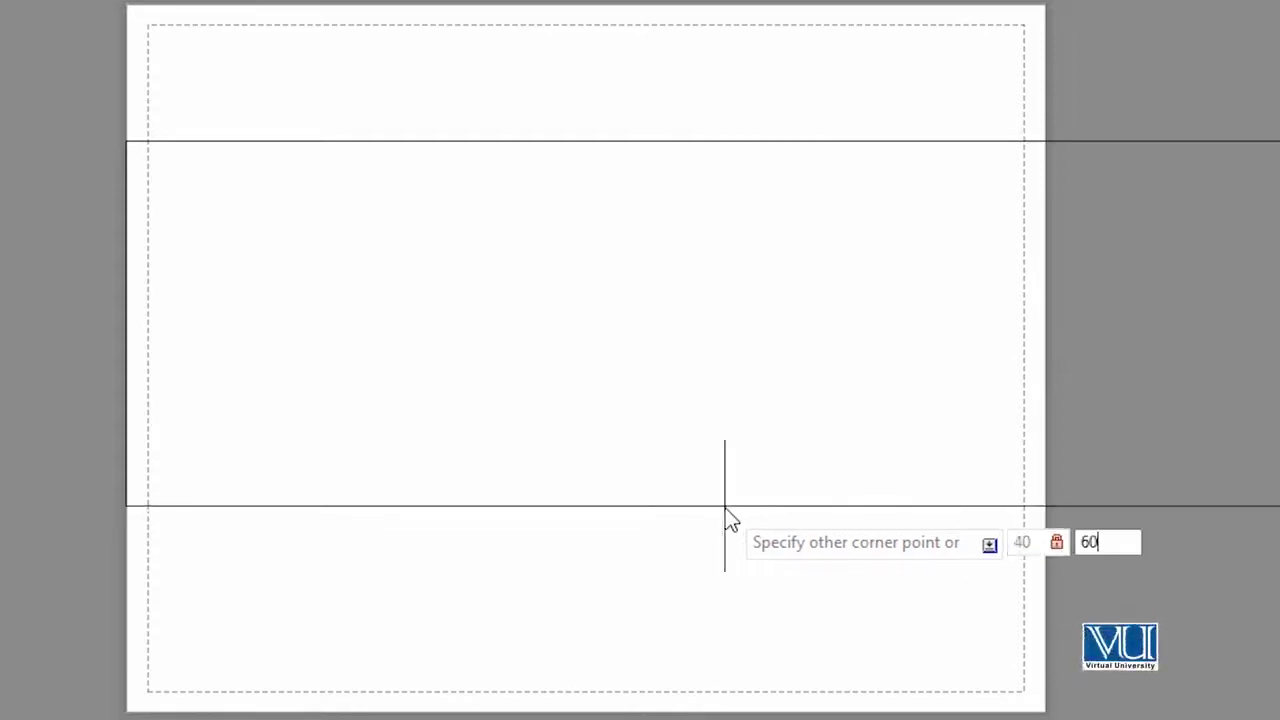
key(Return)
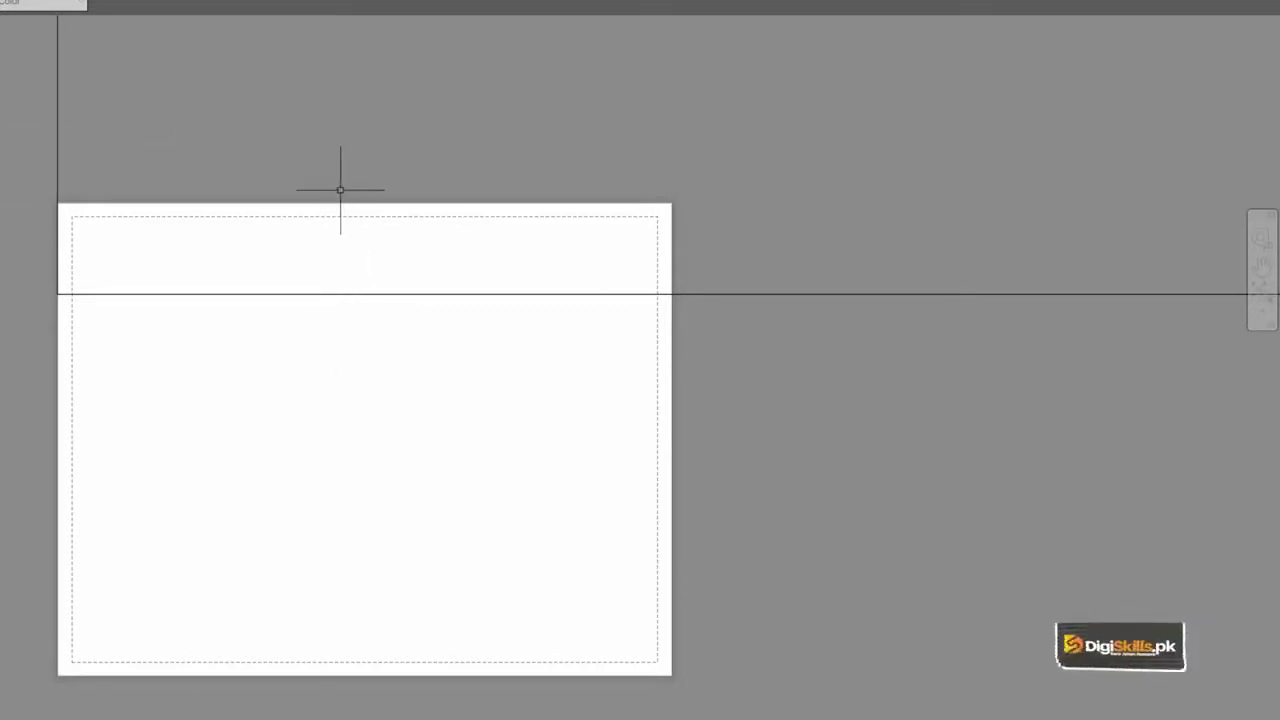
text(z)
- Zoom All and pan to show the tall rectangle alongside the paper sheet
key(Return)
text(a)
key(Return)
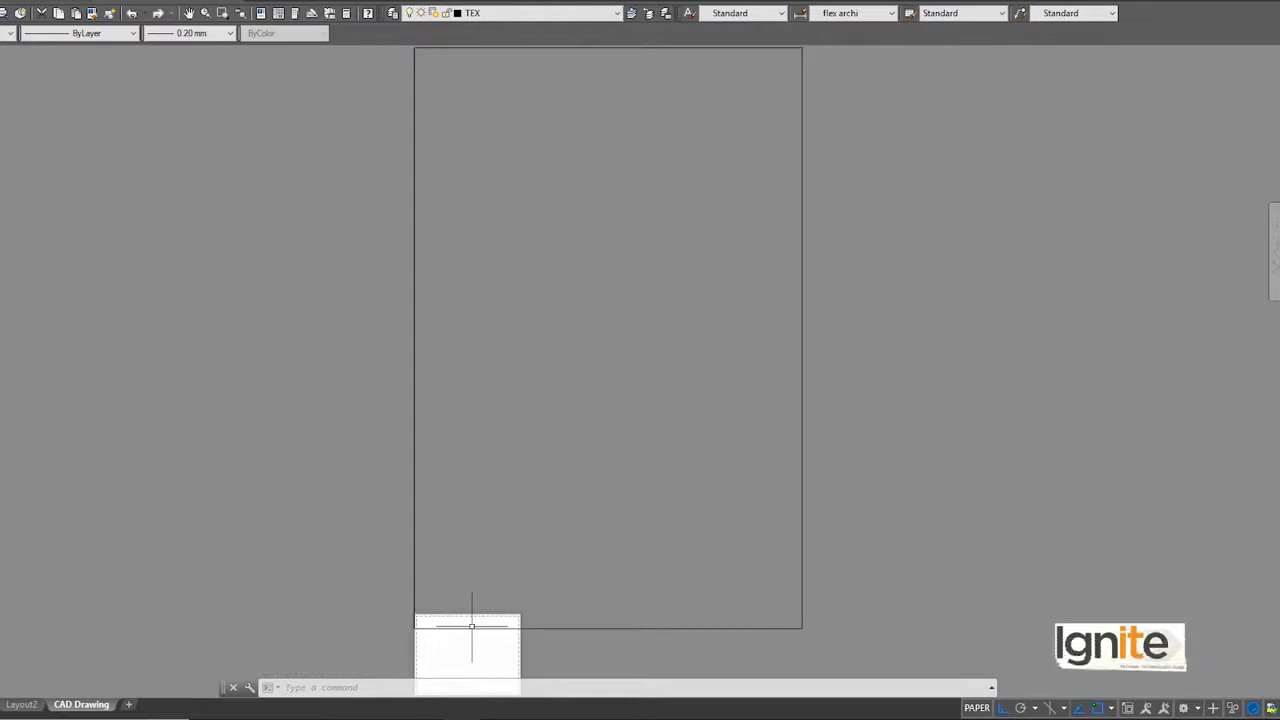
middle_drag(476, 629, 480, 491)
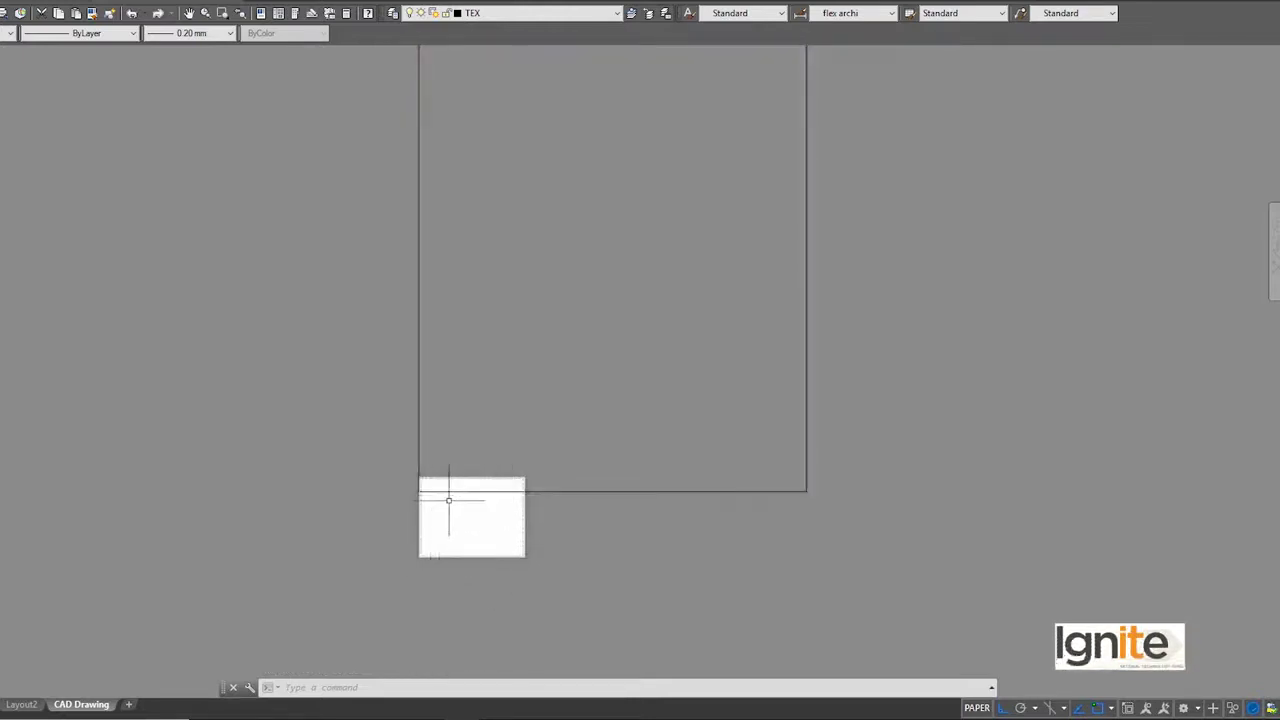
middle_drag(484, 462, 468, 521)
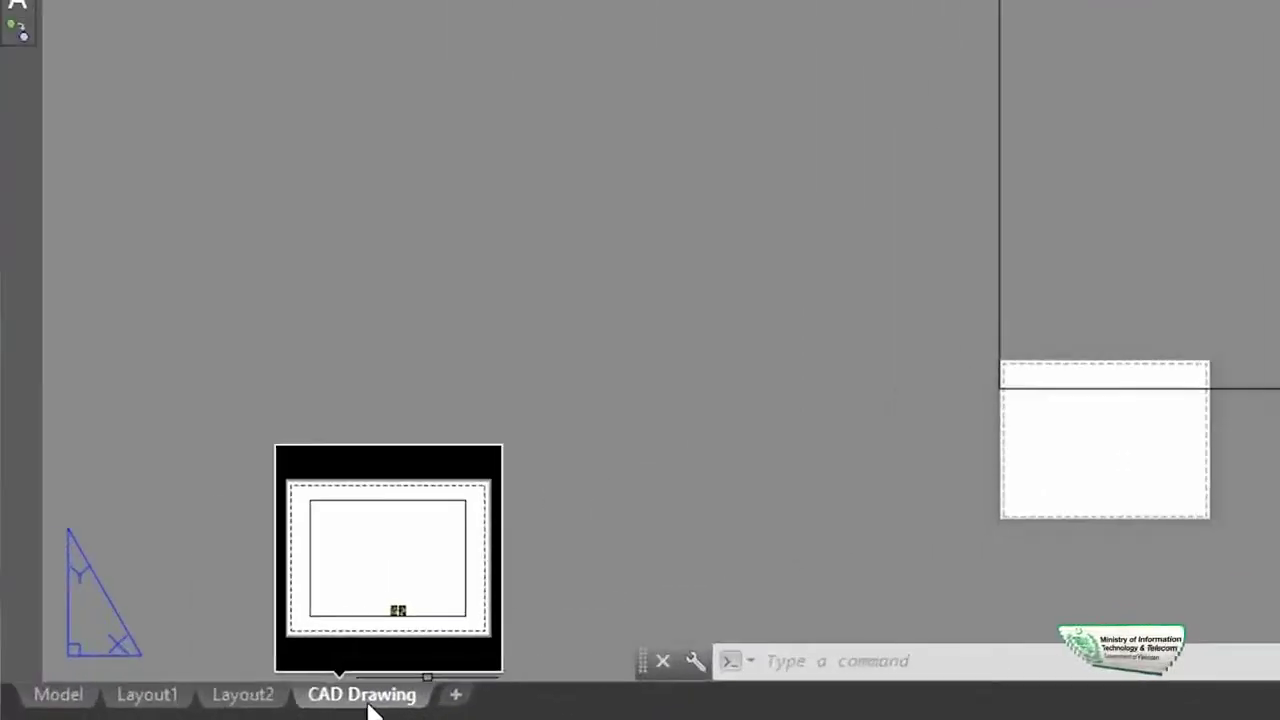
- Bring up the CAD Drawing layout's Page Setup Manager, showing its 8.50 x 11.00 inch landscape size
right_click(355, 700)
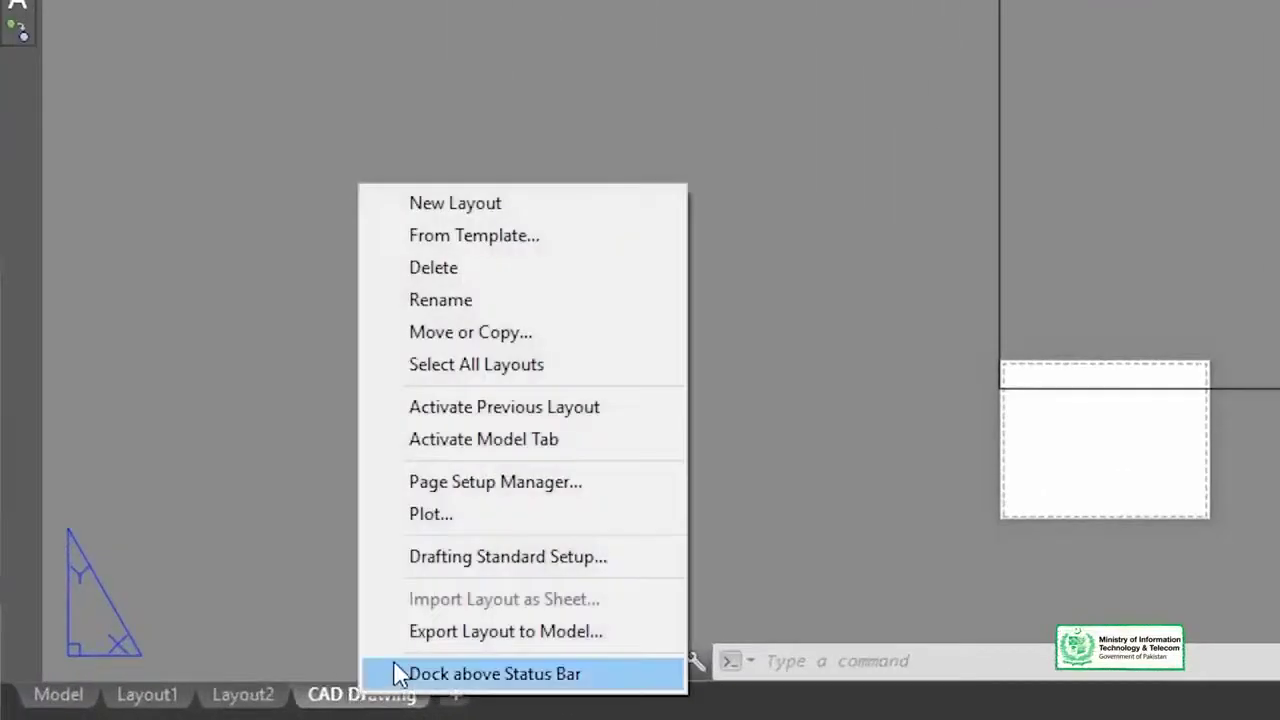
click(494, 490)
click(867, 40)
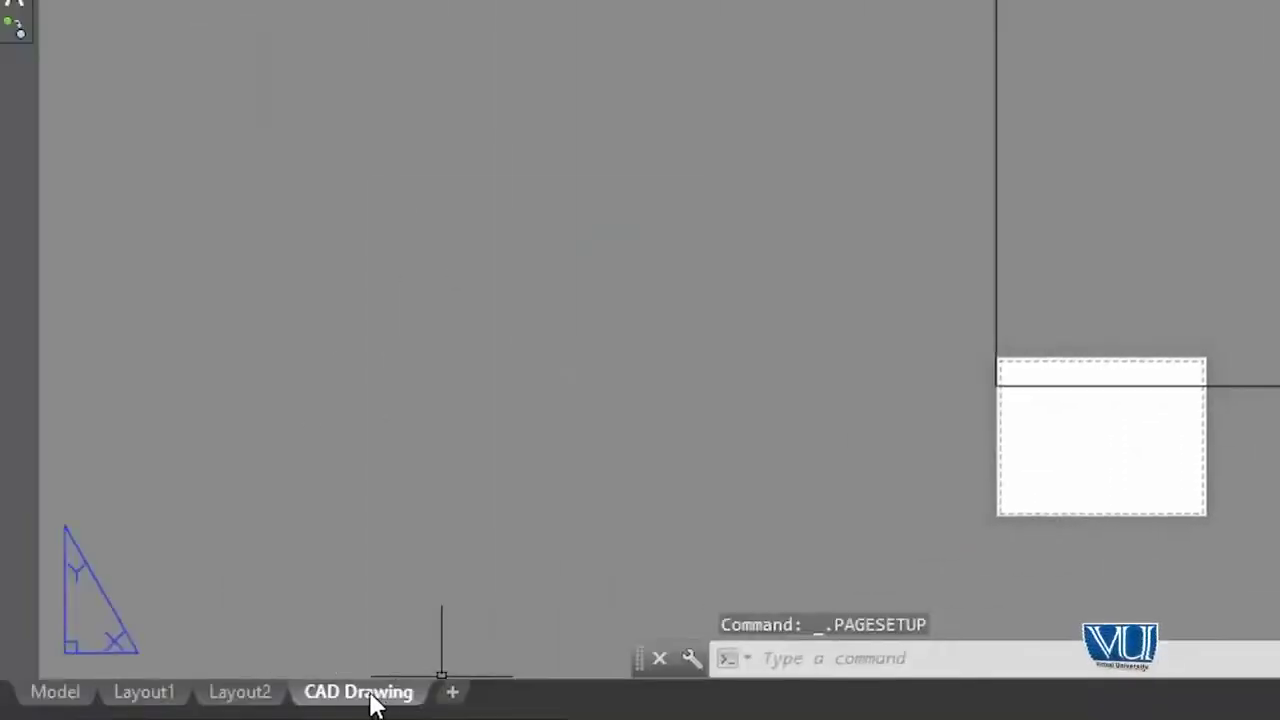
right_click(375, 705)
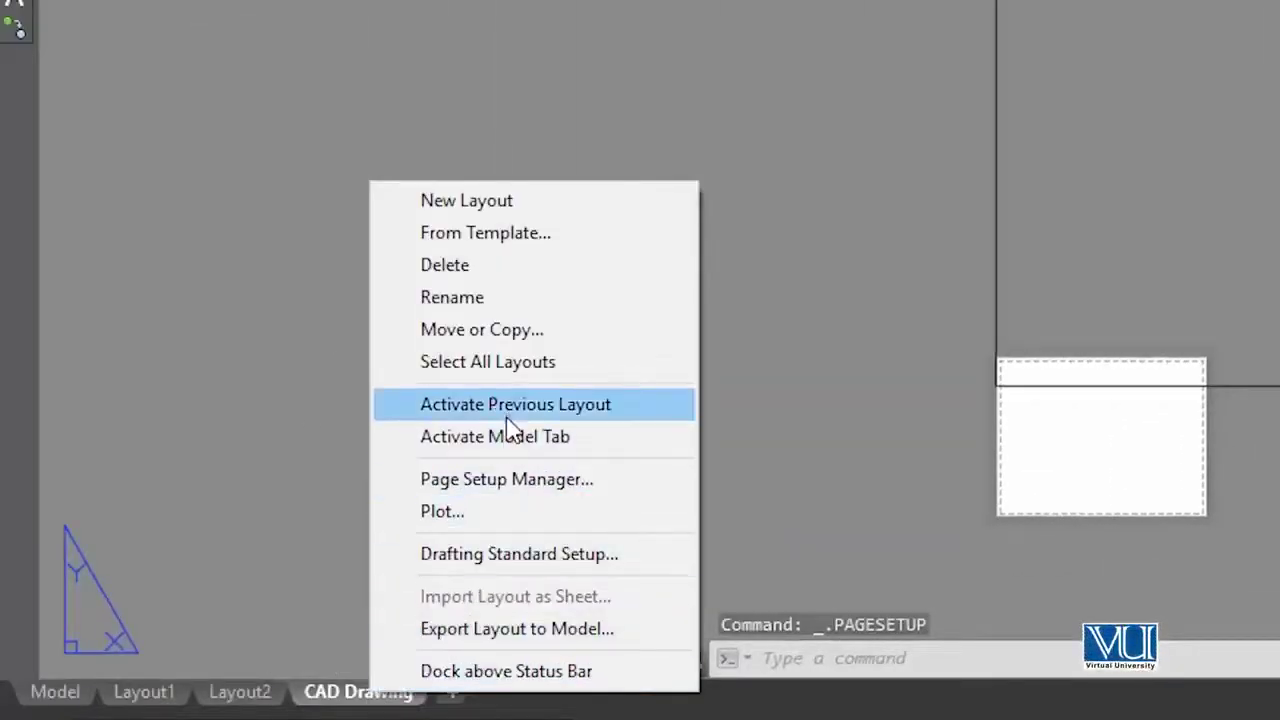
click(500, 481)
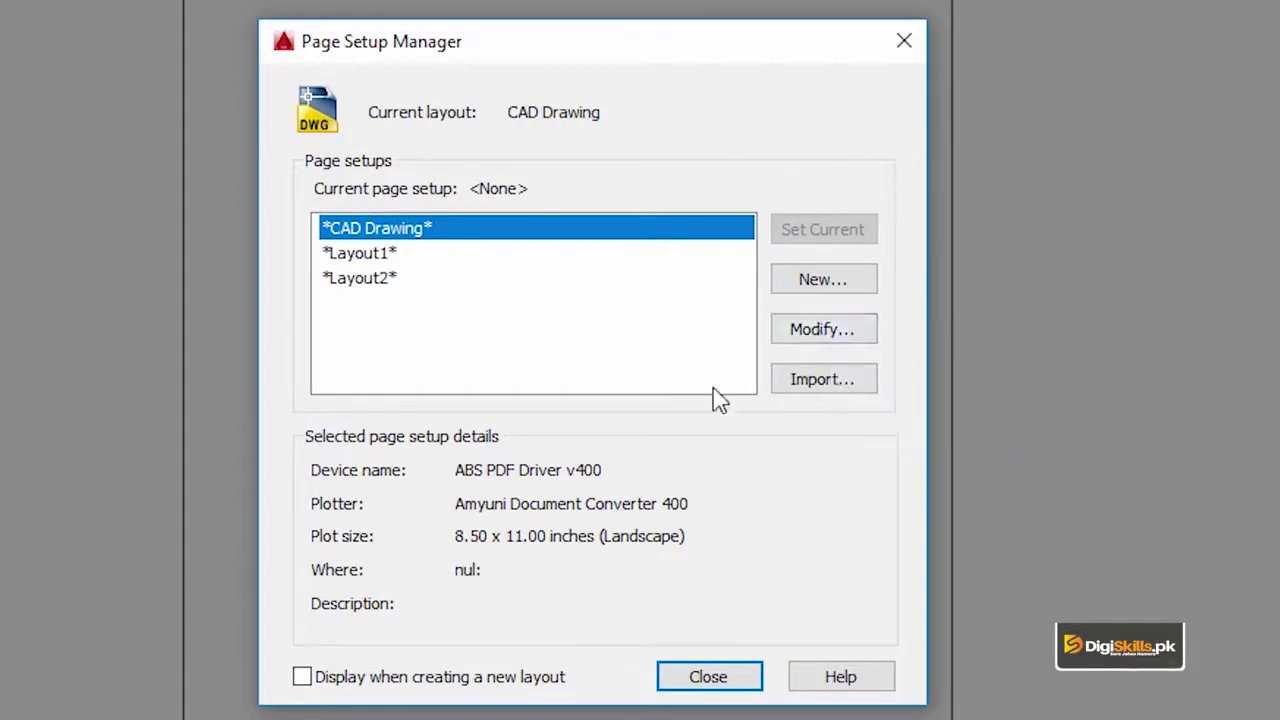
click(868, 335)
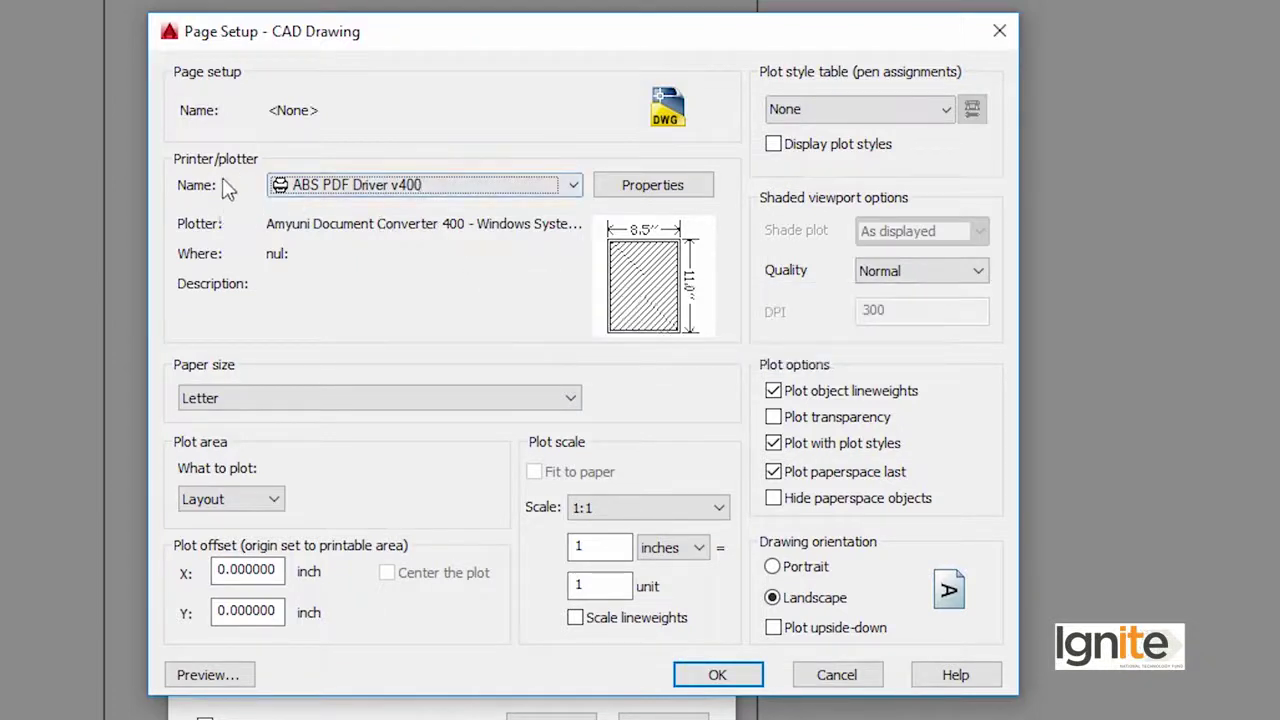
click(344, 192)
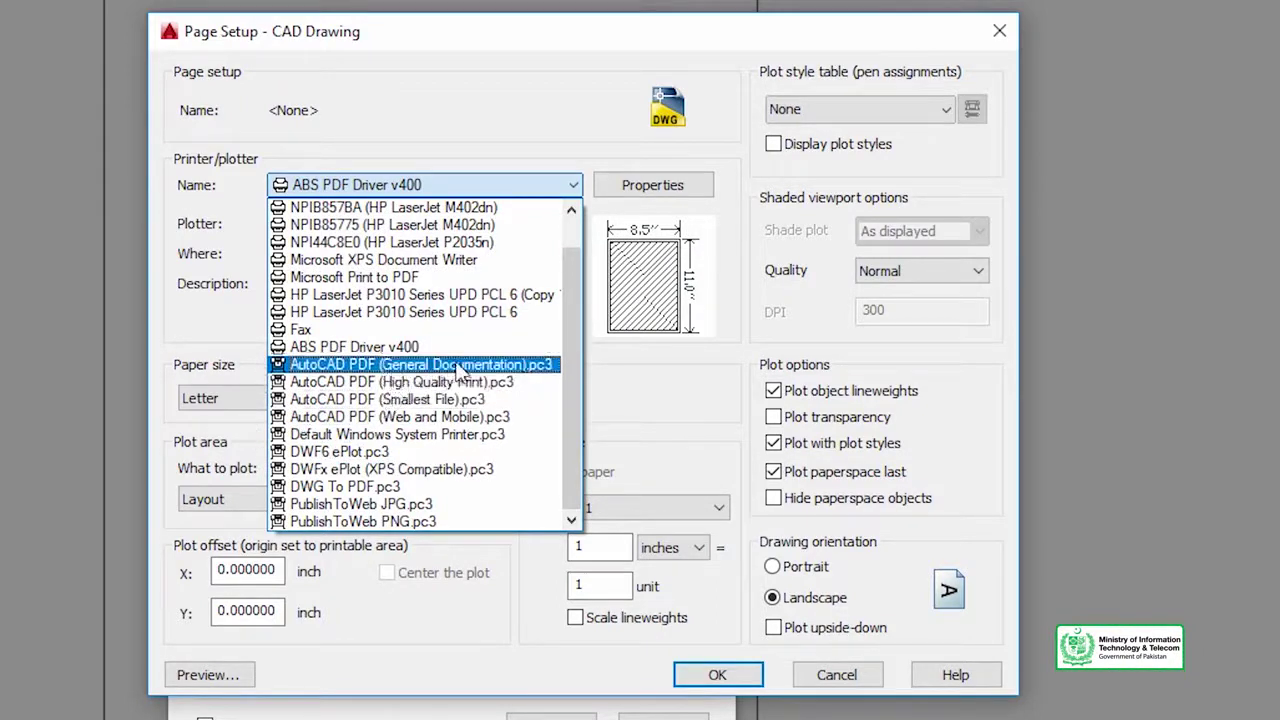
click(424, 367)
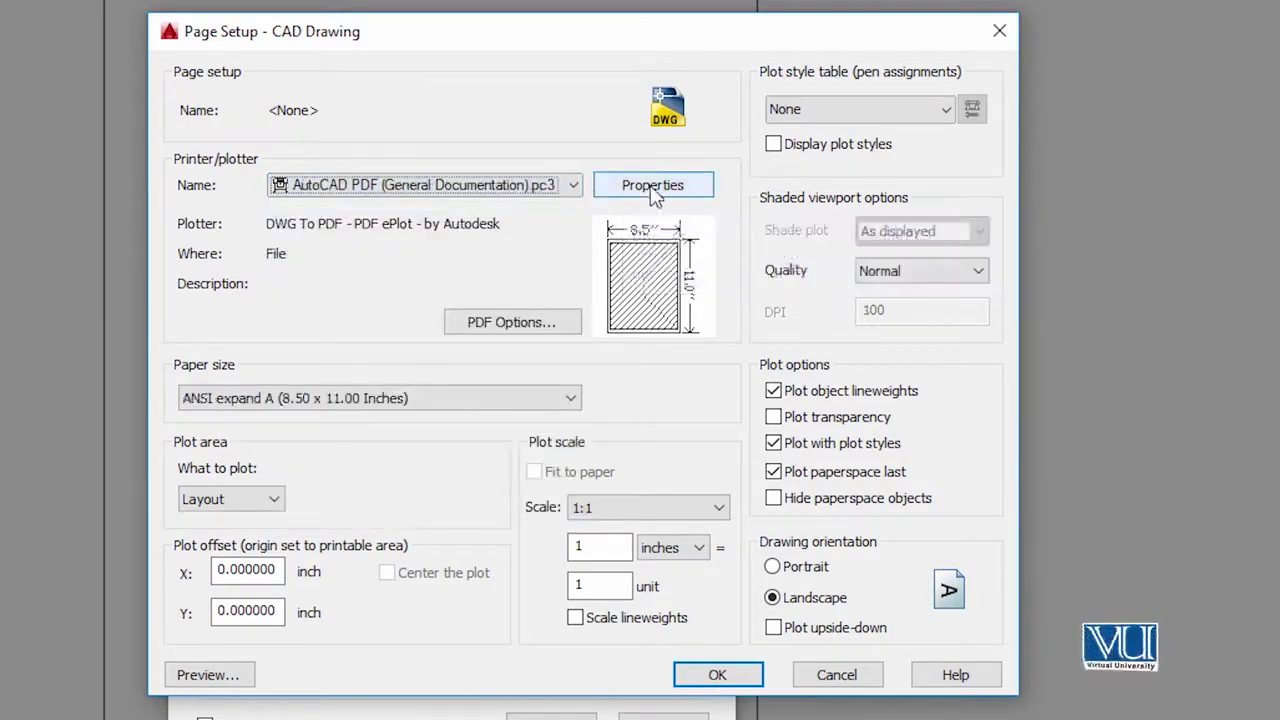
click(640, 196)
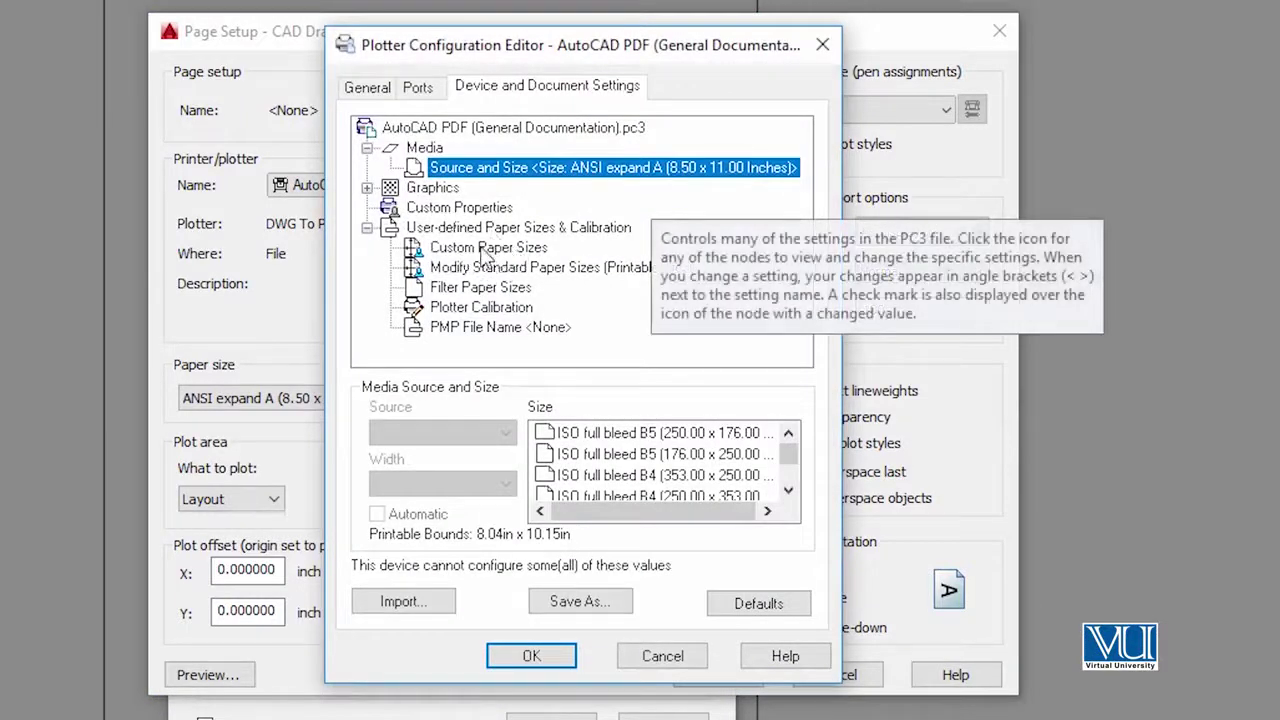
click(472, 207)
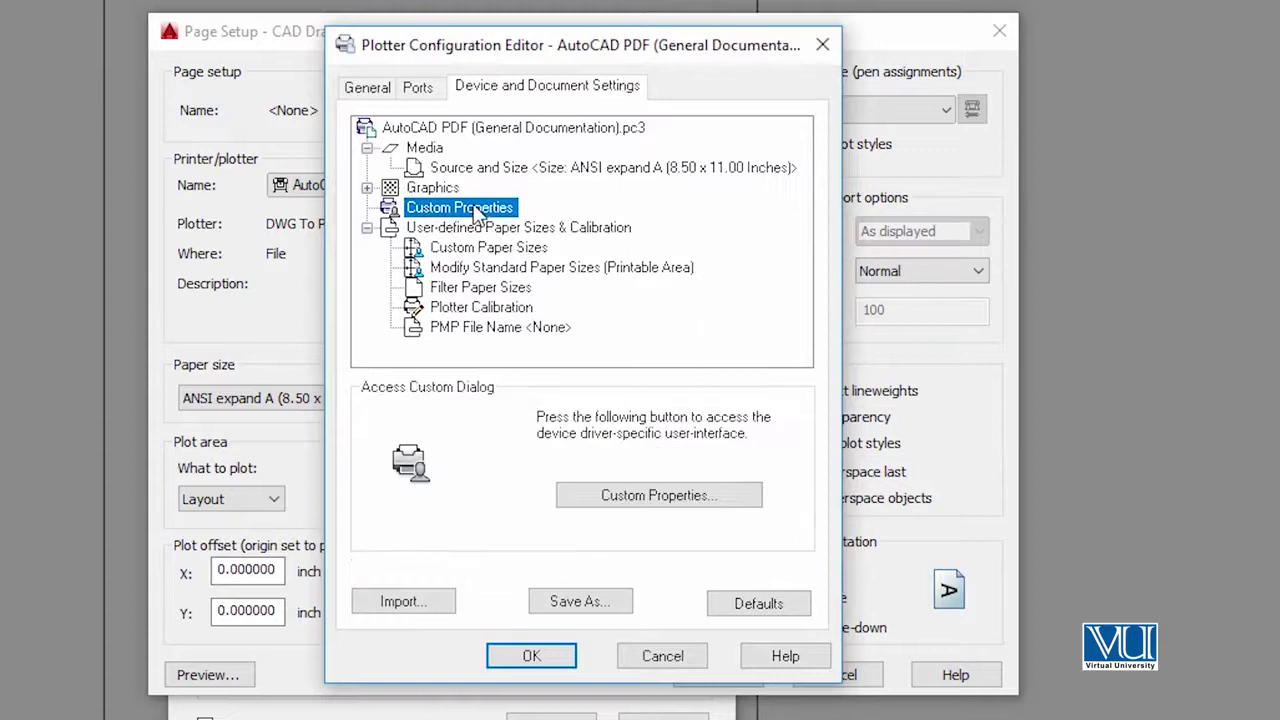
click(490, 250)
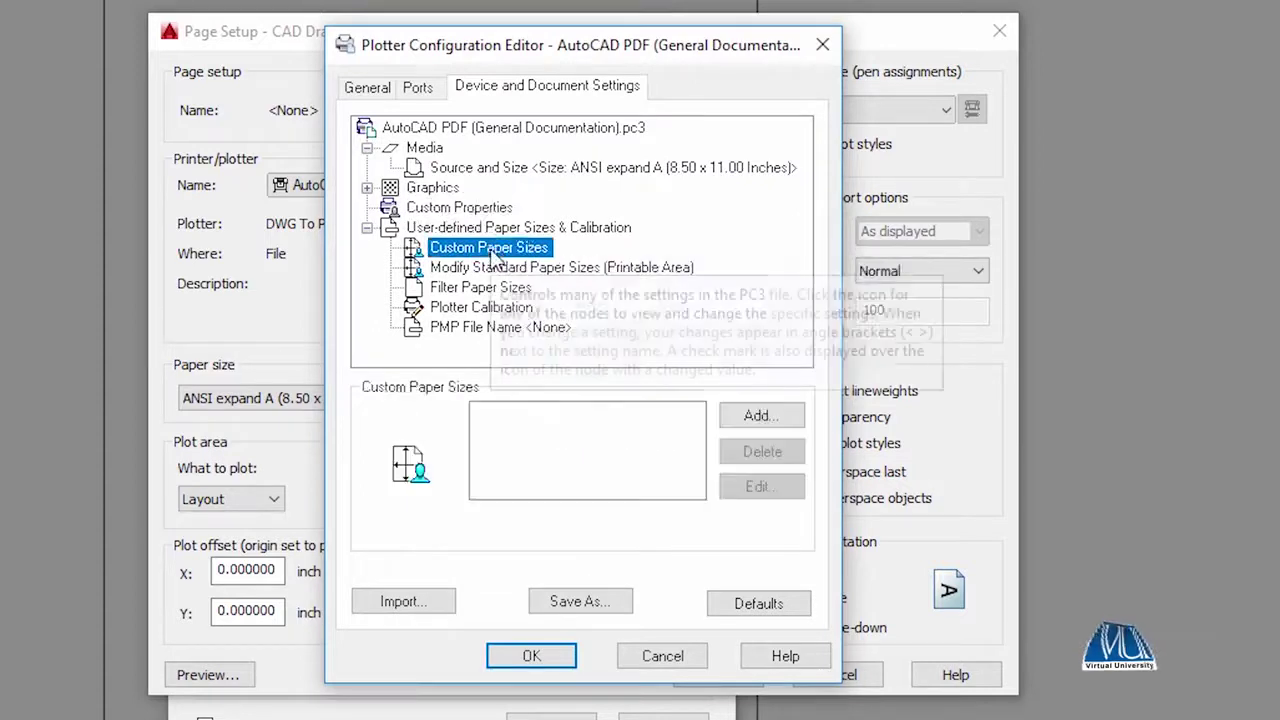
click(822, 45)
click(998, 33)
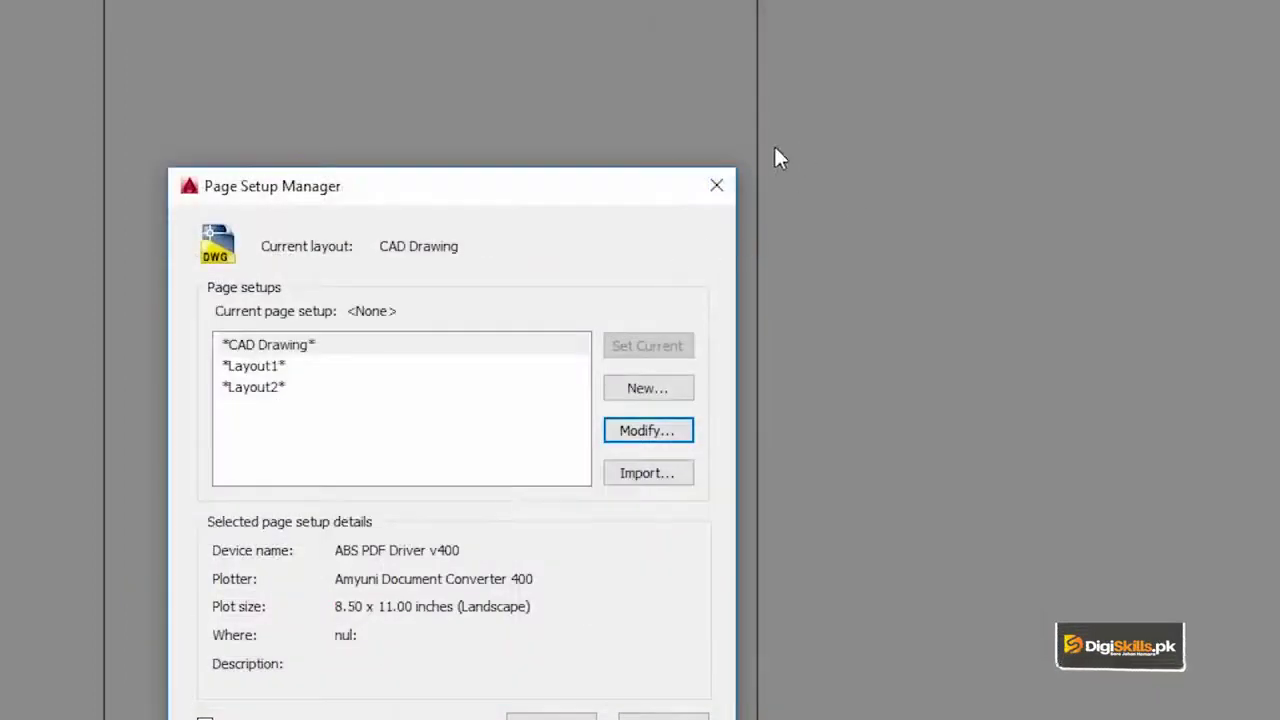
- Reopen the Page Setup dialog for the CAD Drawing page setup
click(716, 185)
right_click(386, 700)
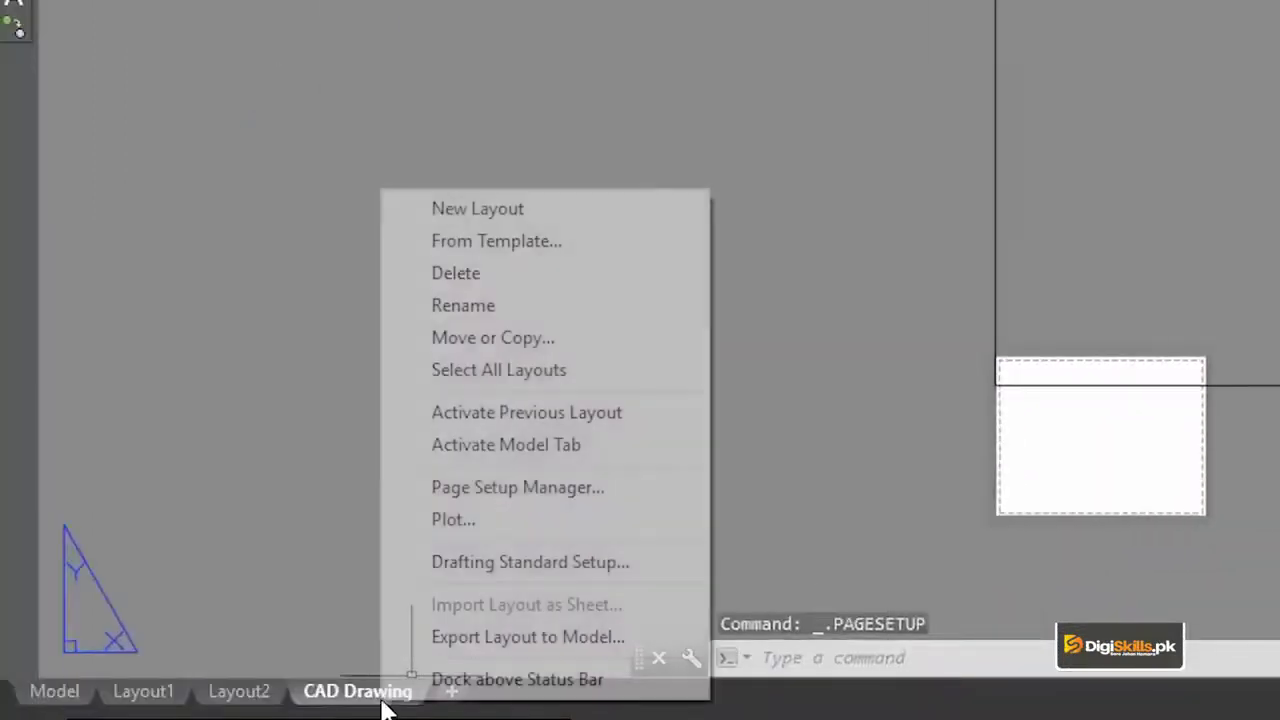
click(545, 487)
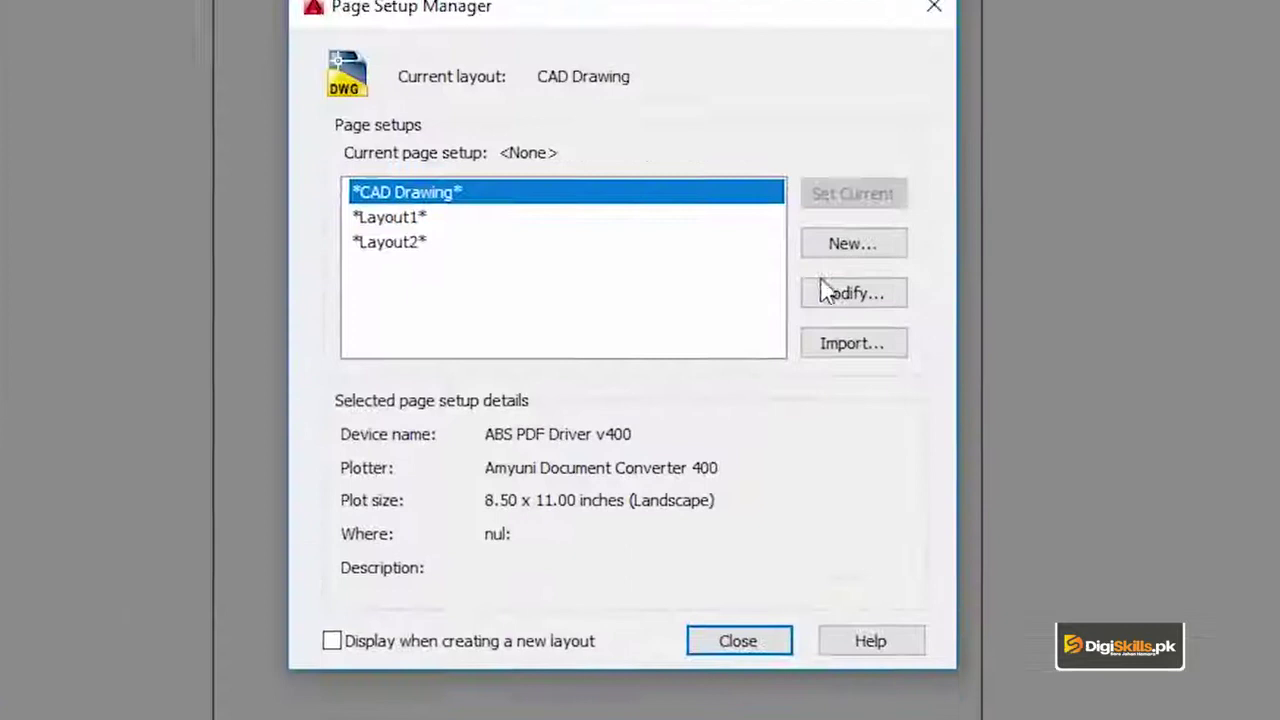
click(822, 290)
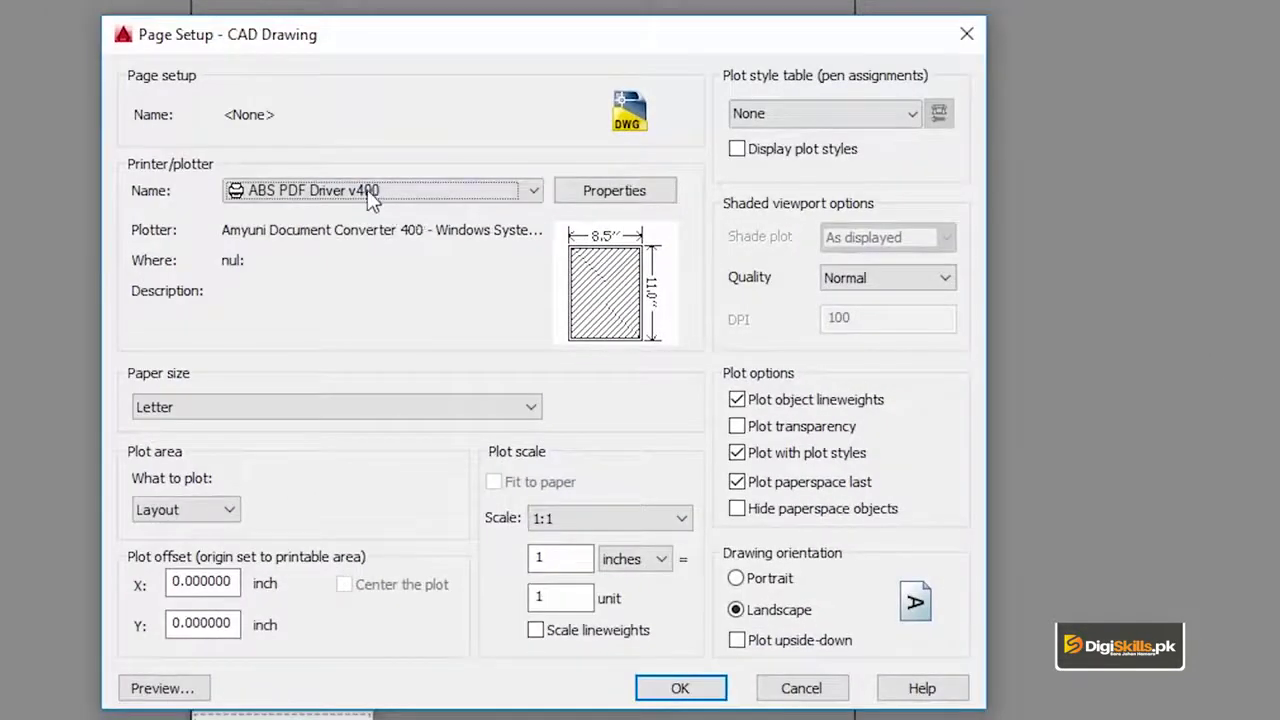
- Choose the AutoCAD PDF (General Documentation).pc3 plotter and add a custom paper size in its properties
click(370, 198)
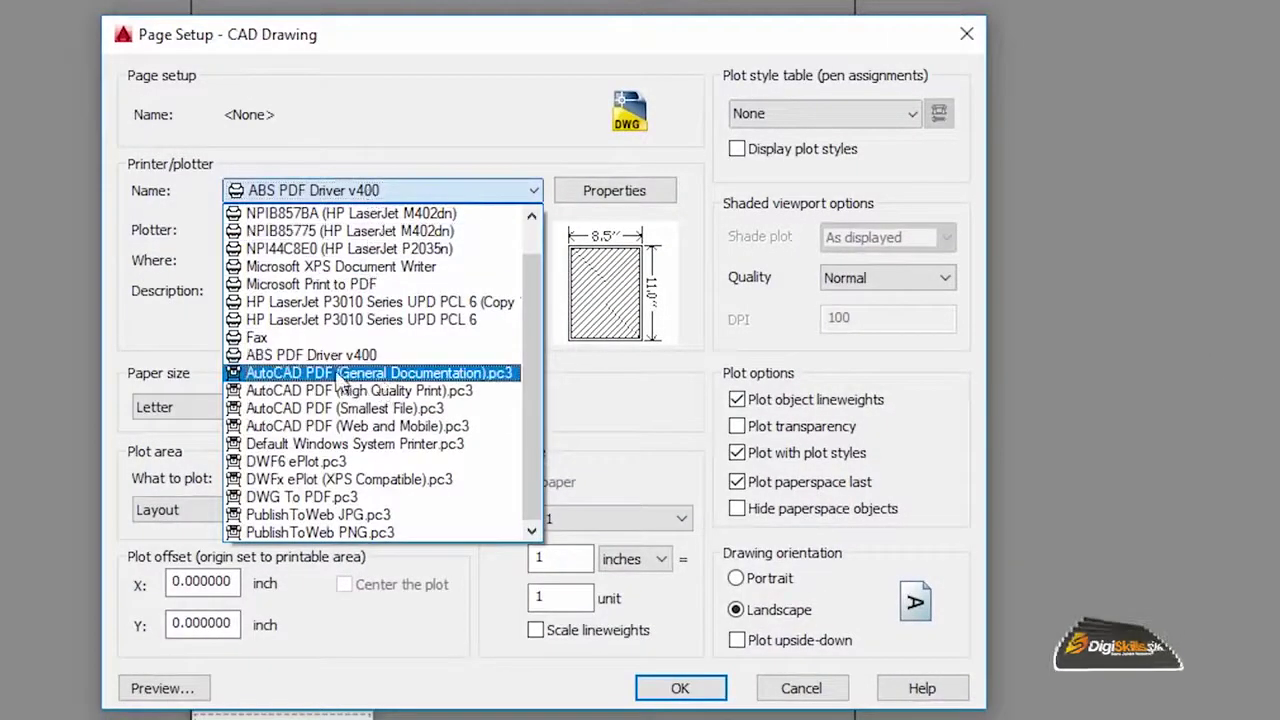
click(429, 378)
click(650, 190)
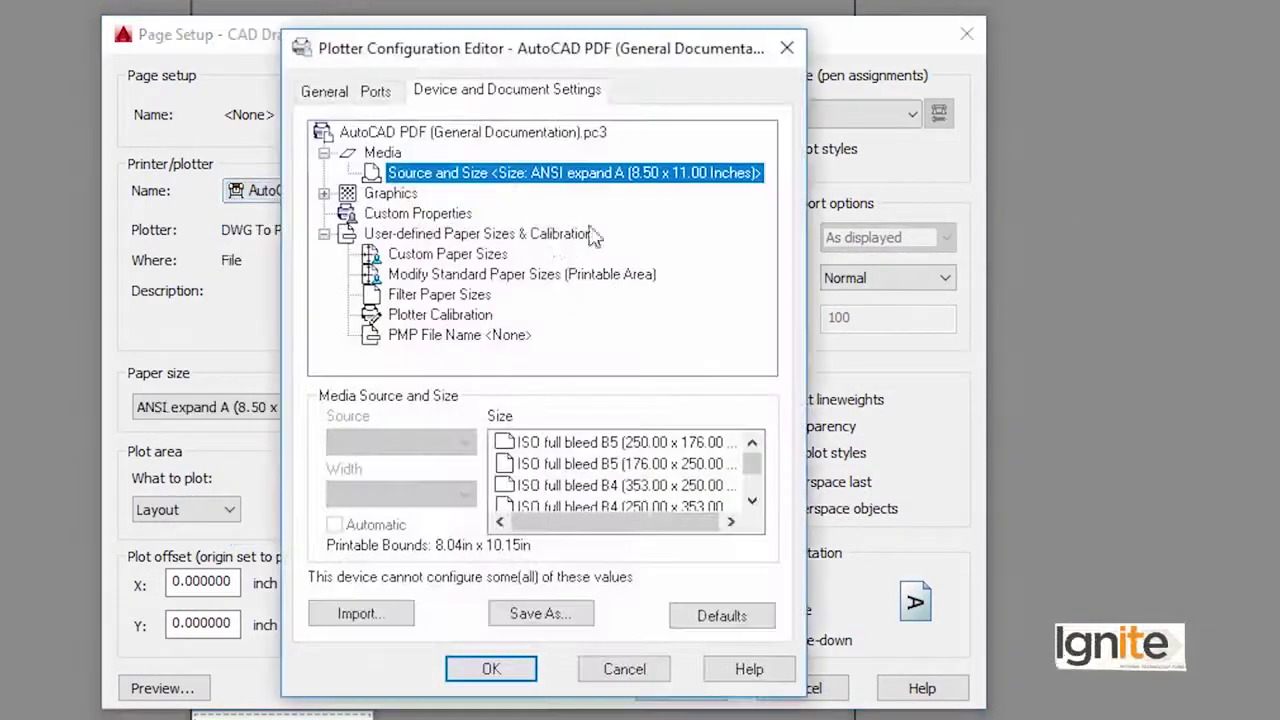
click(459, 258)
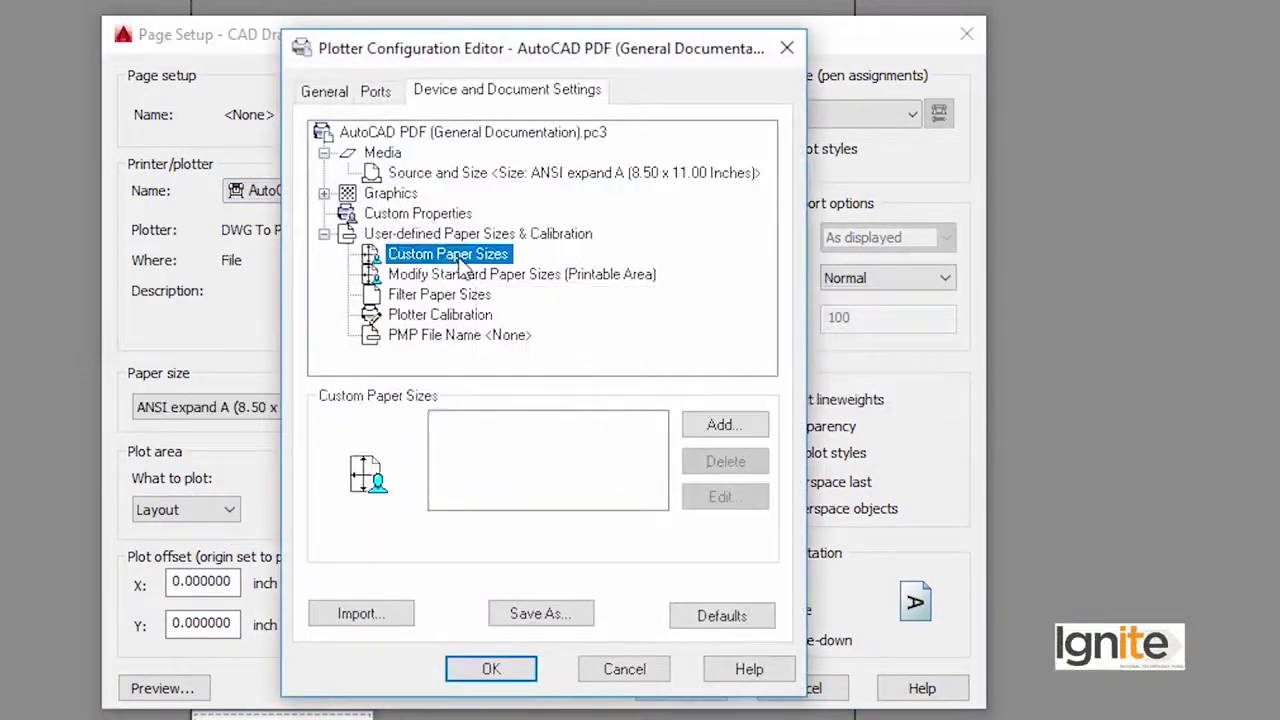
click(718, 424)
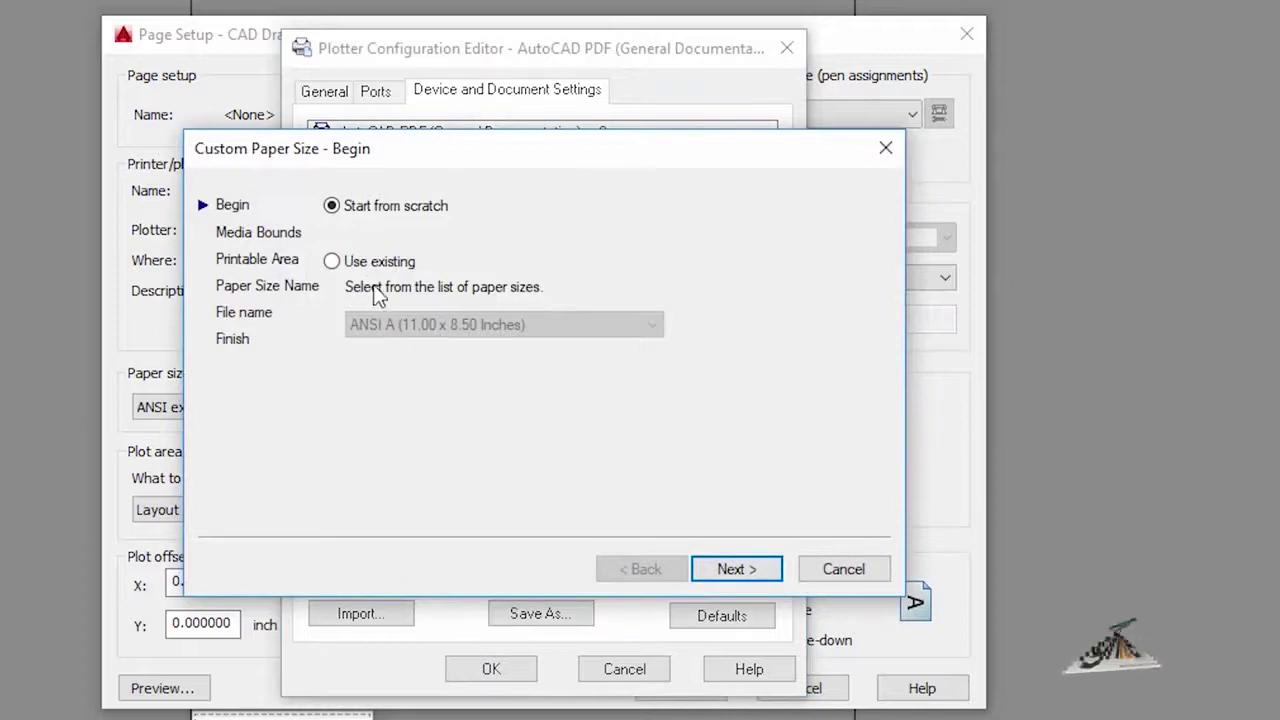
click(886, 148)
click(786, 48)
click(357, 404)
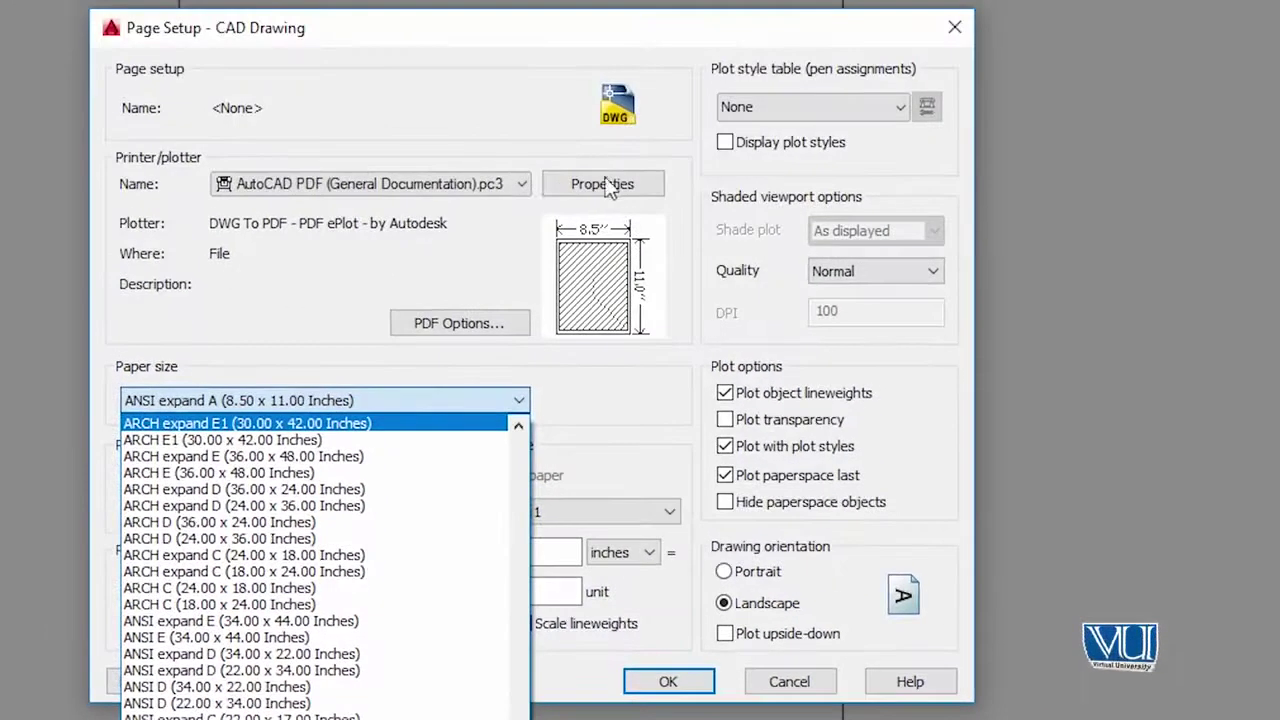
click(603, 184)
click(603, 184)
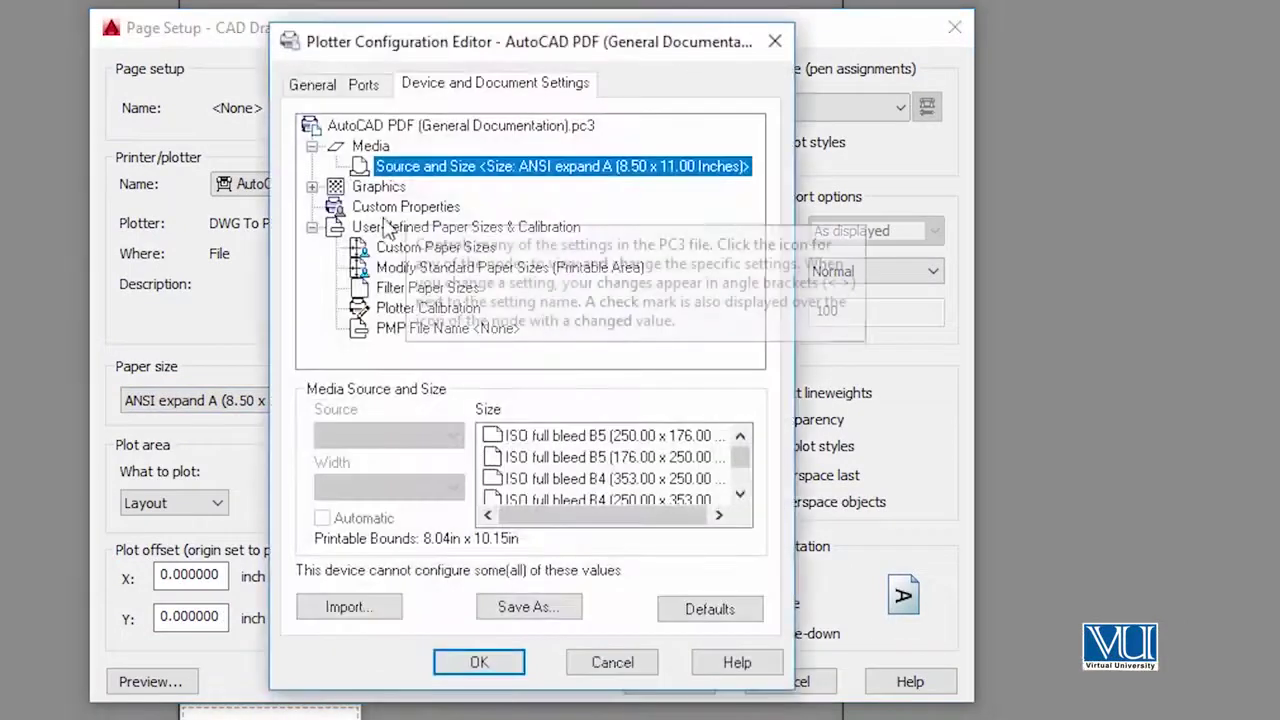
click(394, 250)
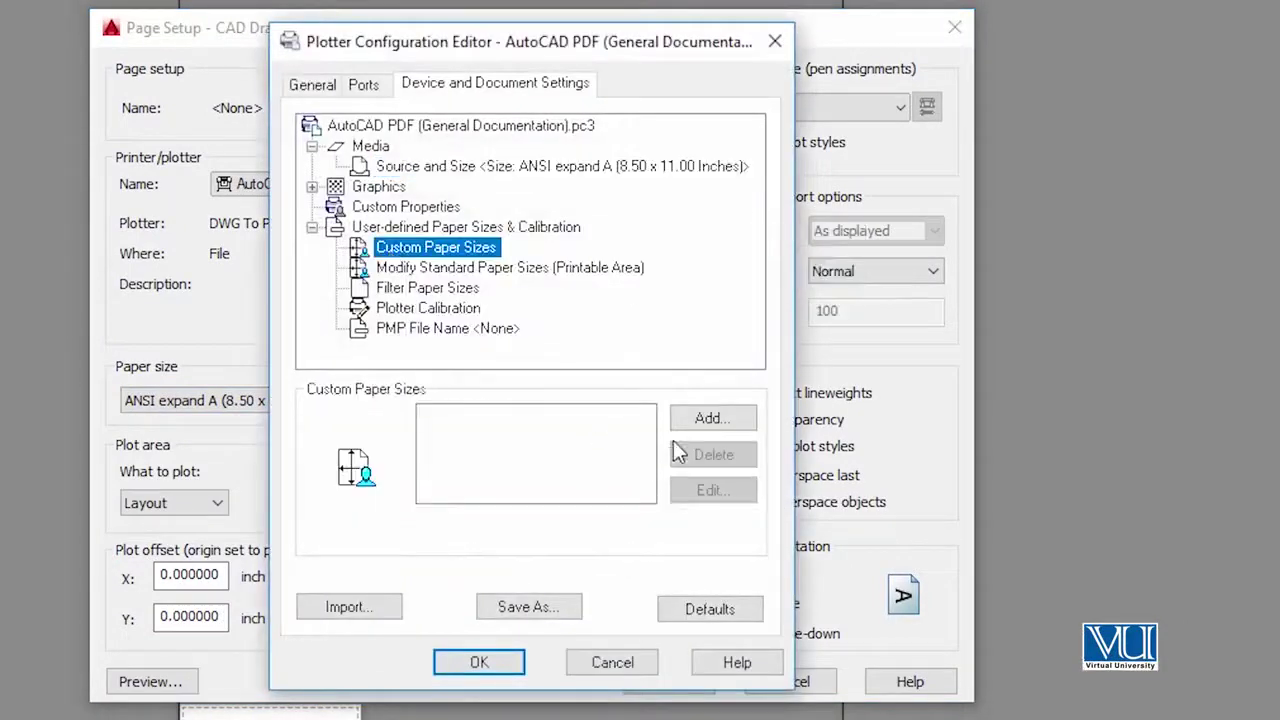
click(712, 418)
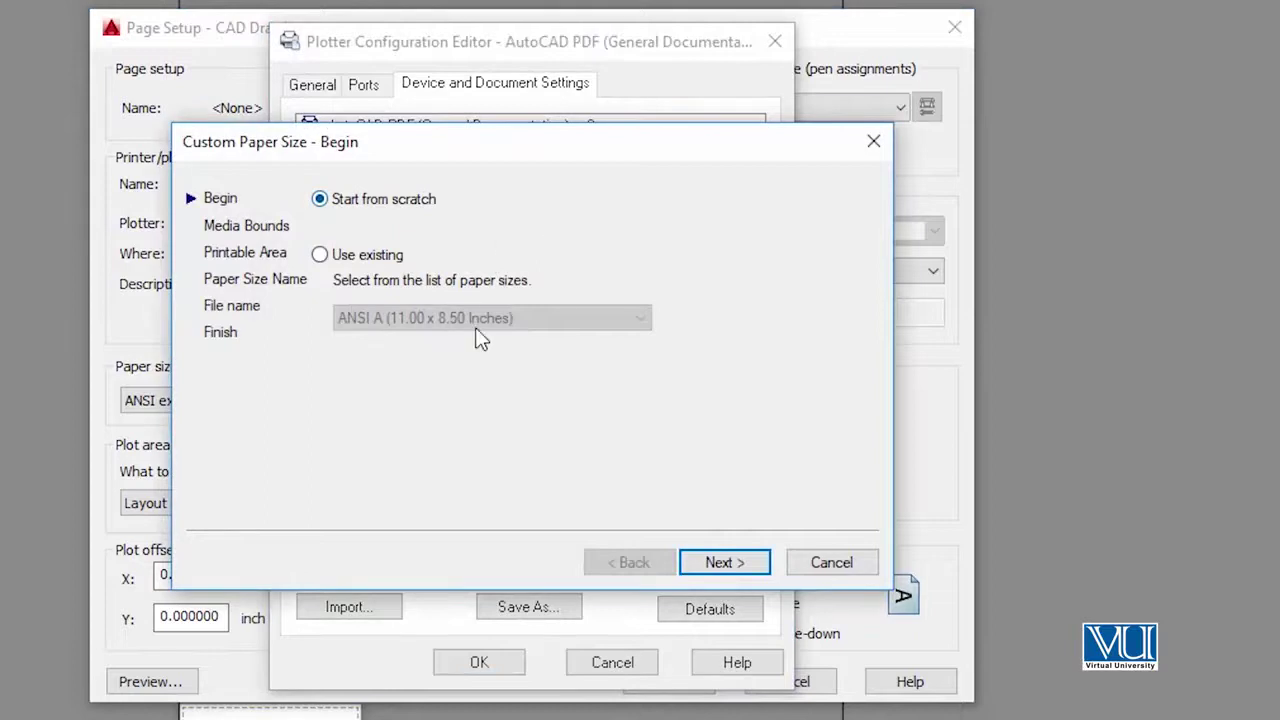
- Create custom paper size User 1 at 40 x 60 inches with default 0.25 margins
click(714, 563)
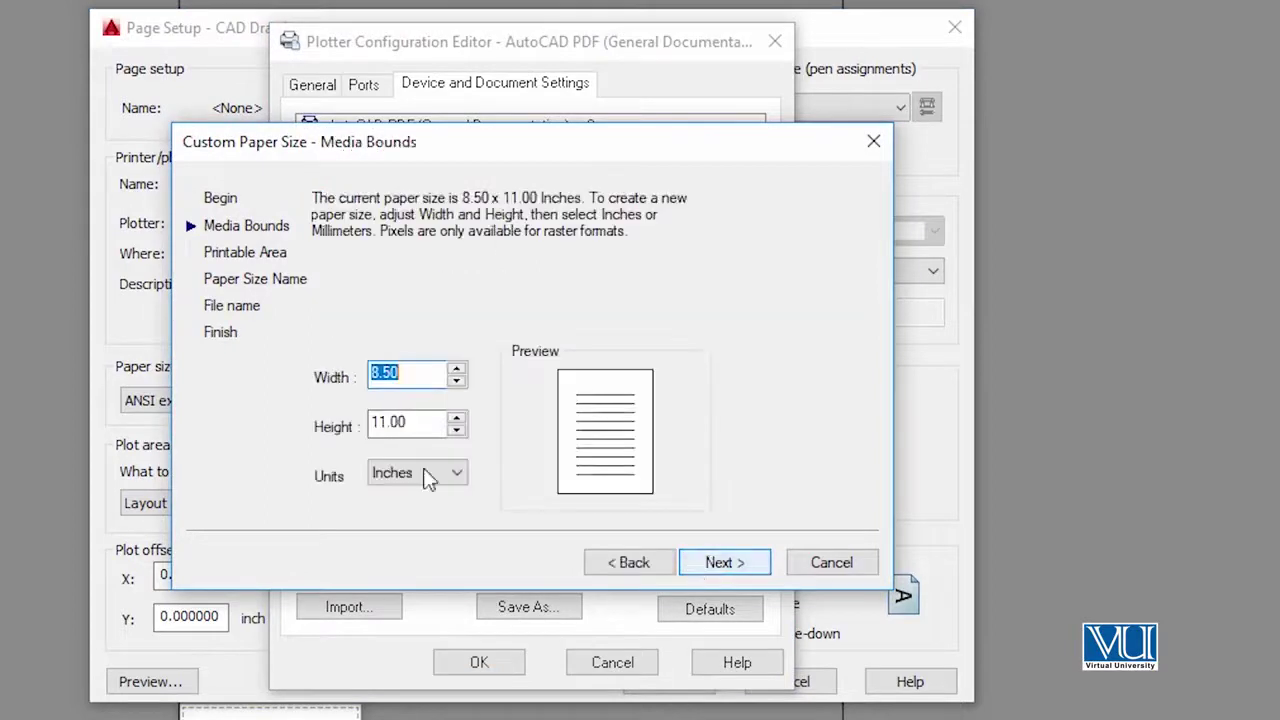
text(4)
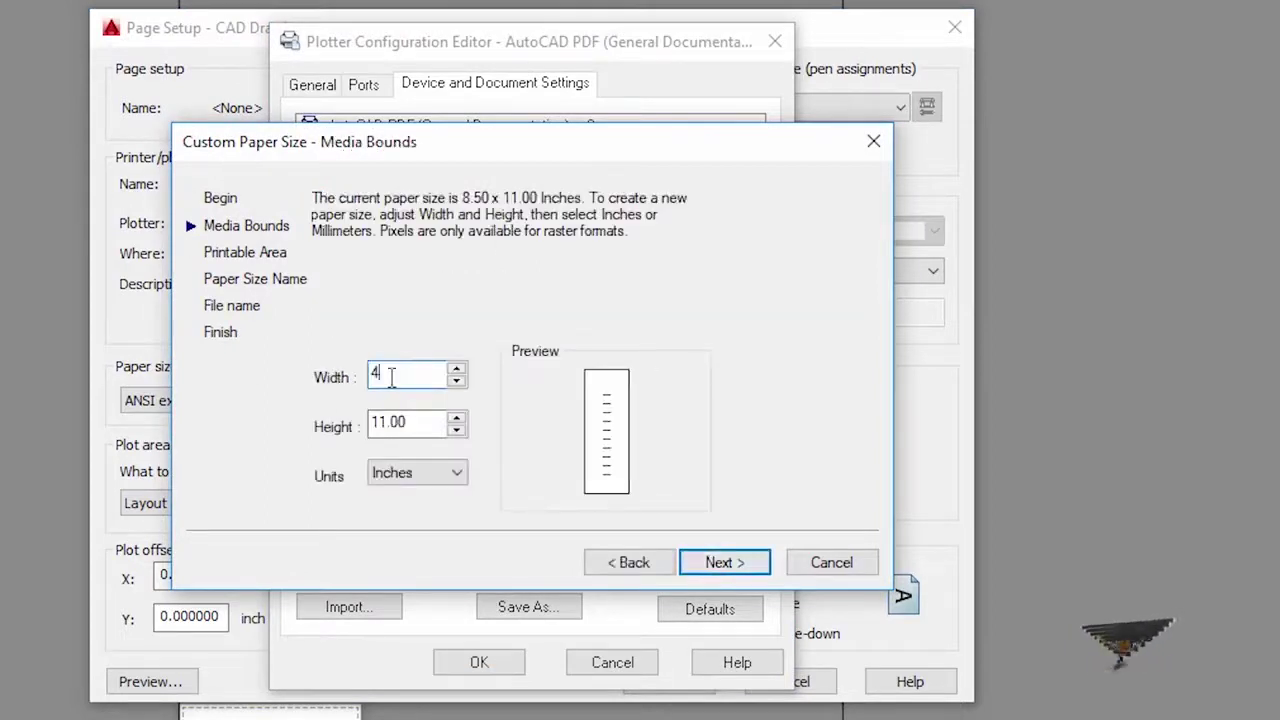
text(0)
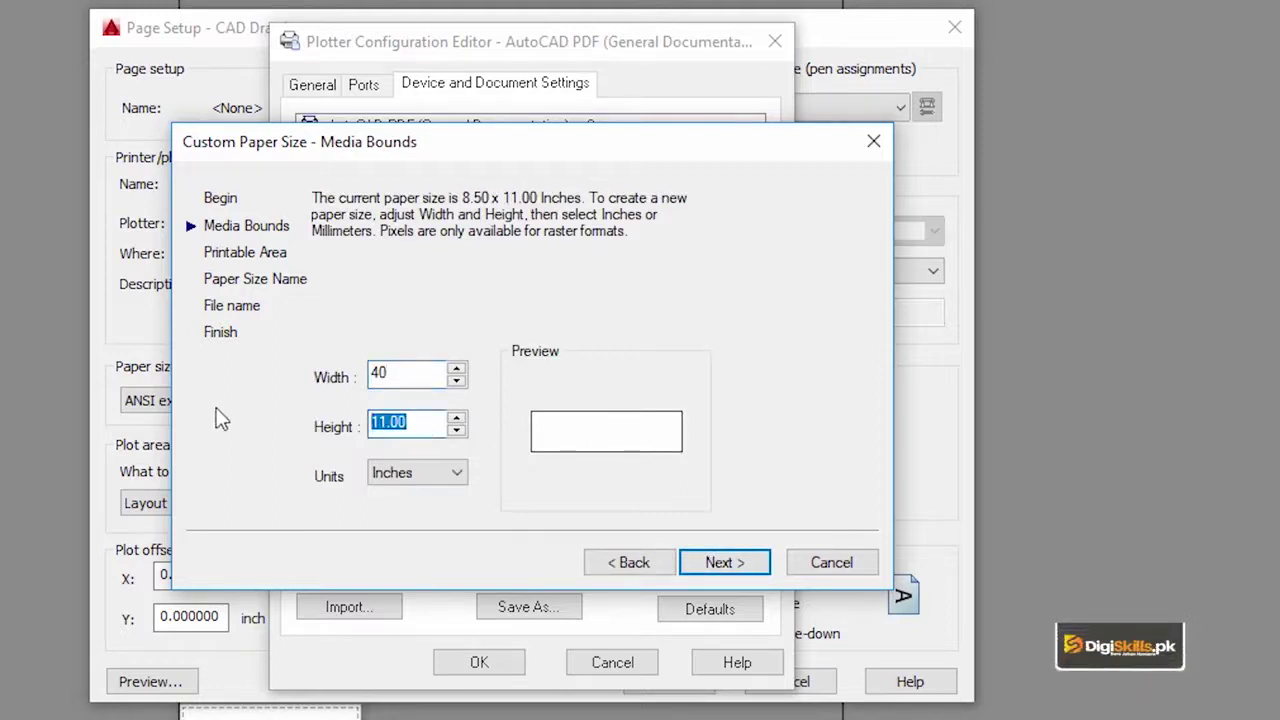
text(60)
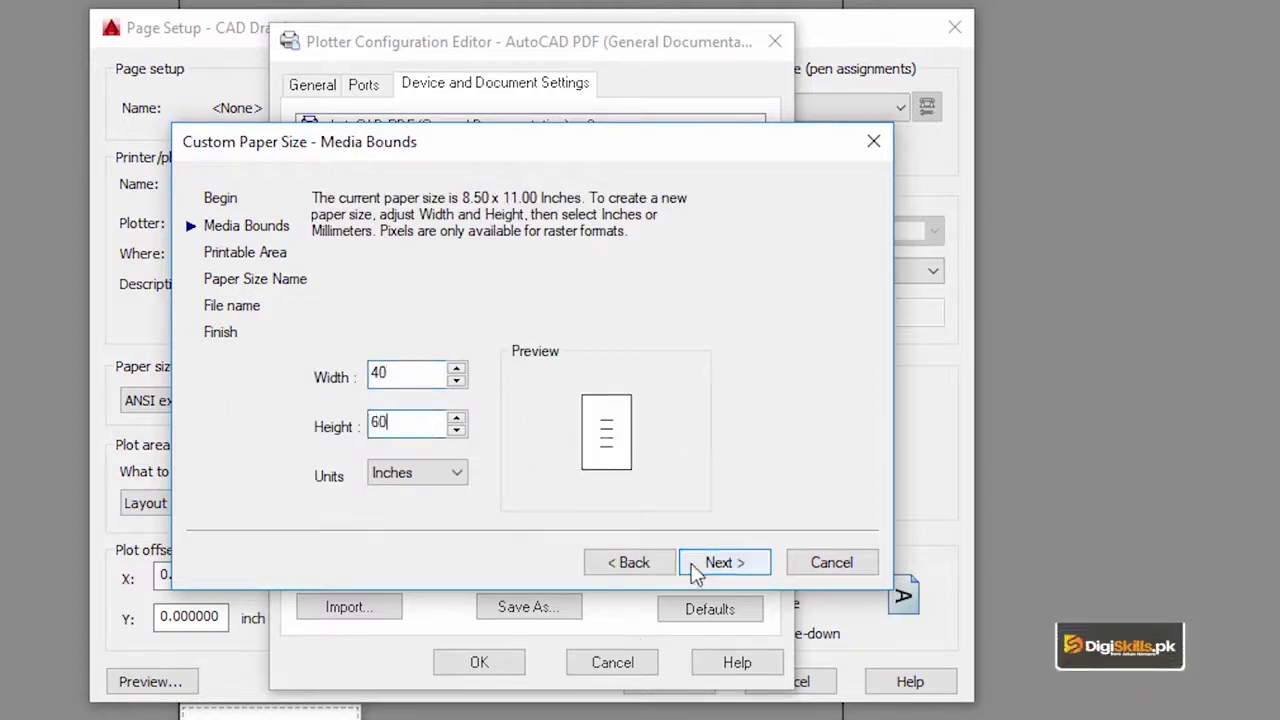
click(700, 563)
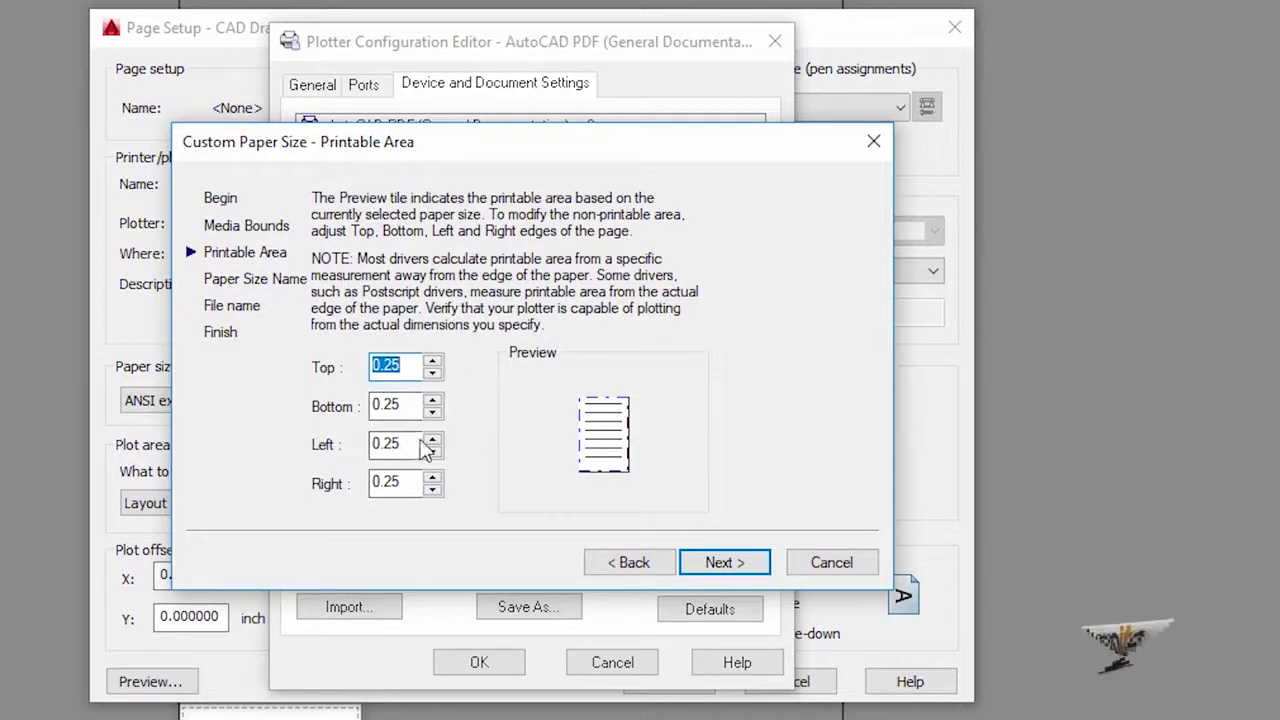
click(731, 566)
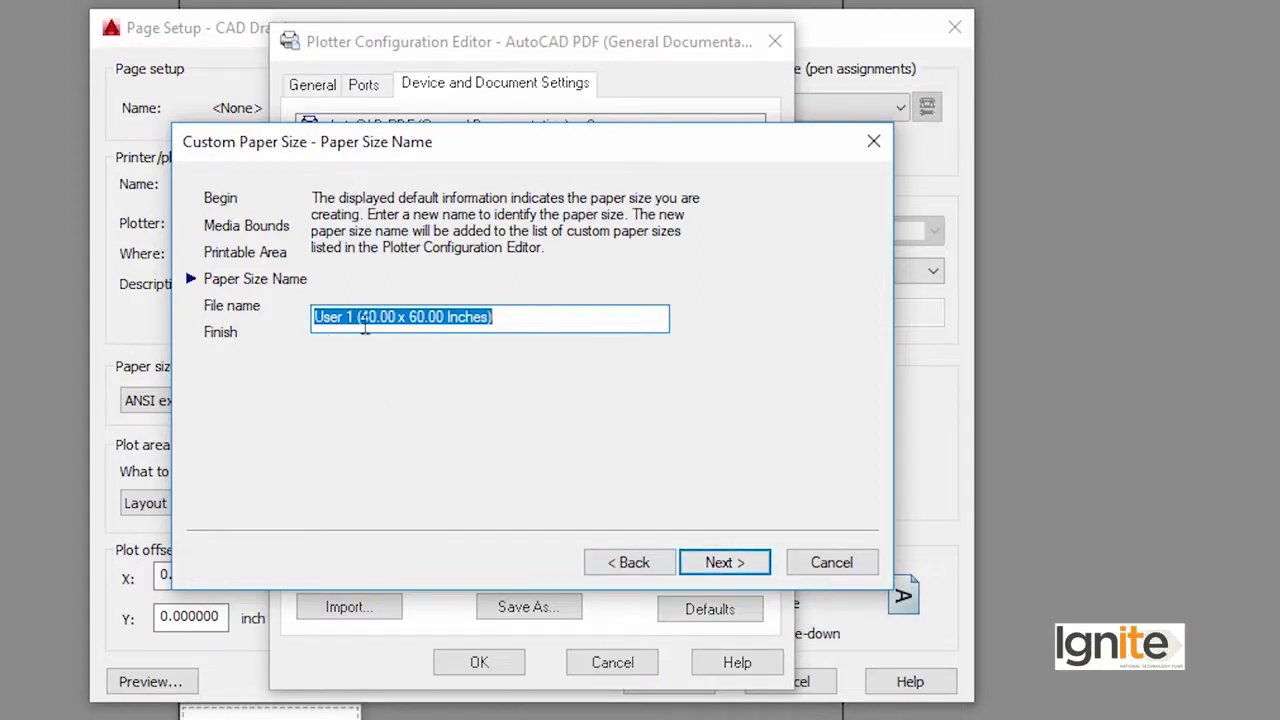
click(729, 564)
click(729, 564)
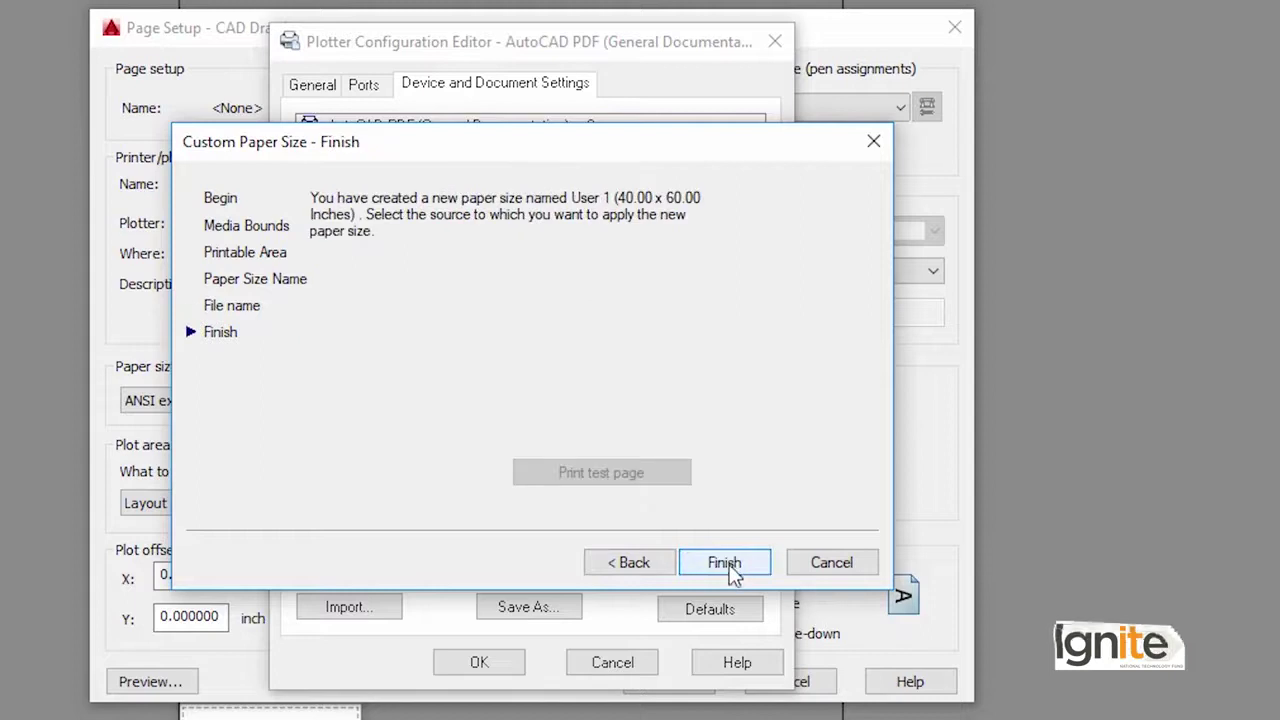
click(726, 563)
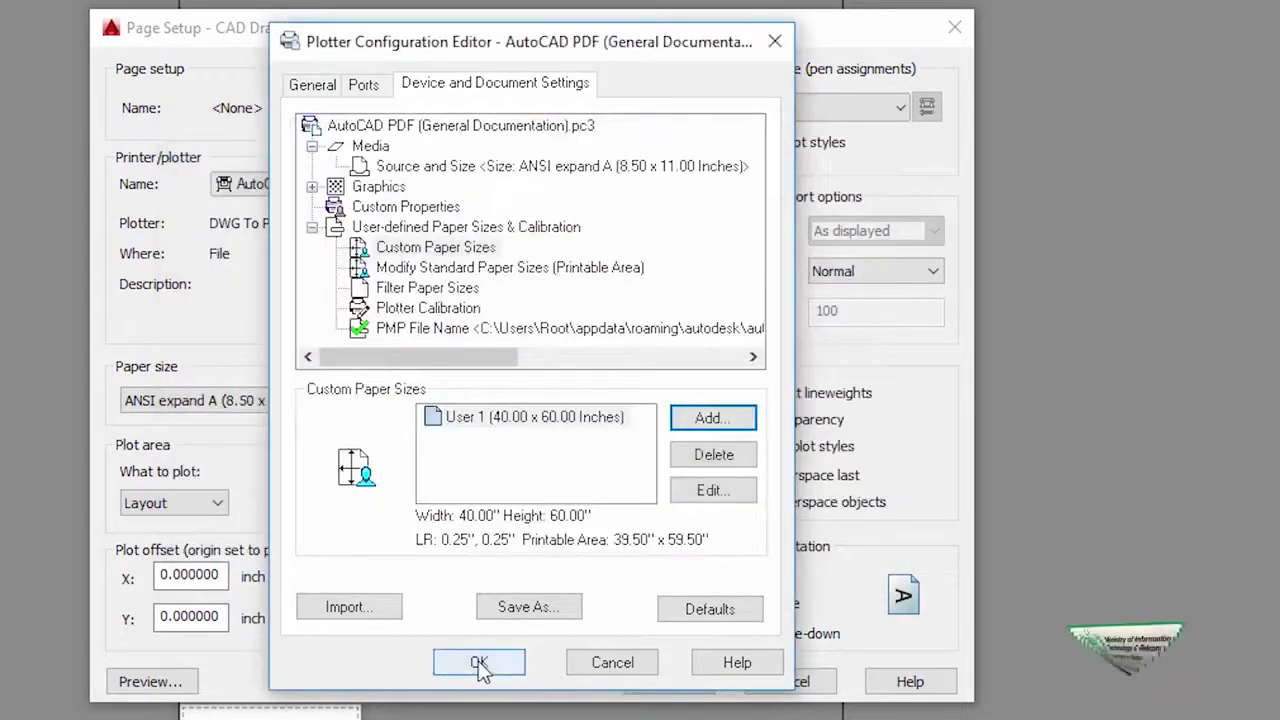
click(480, 664)
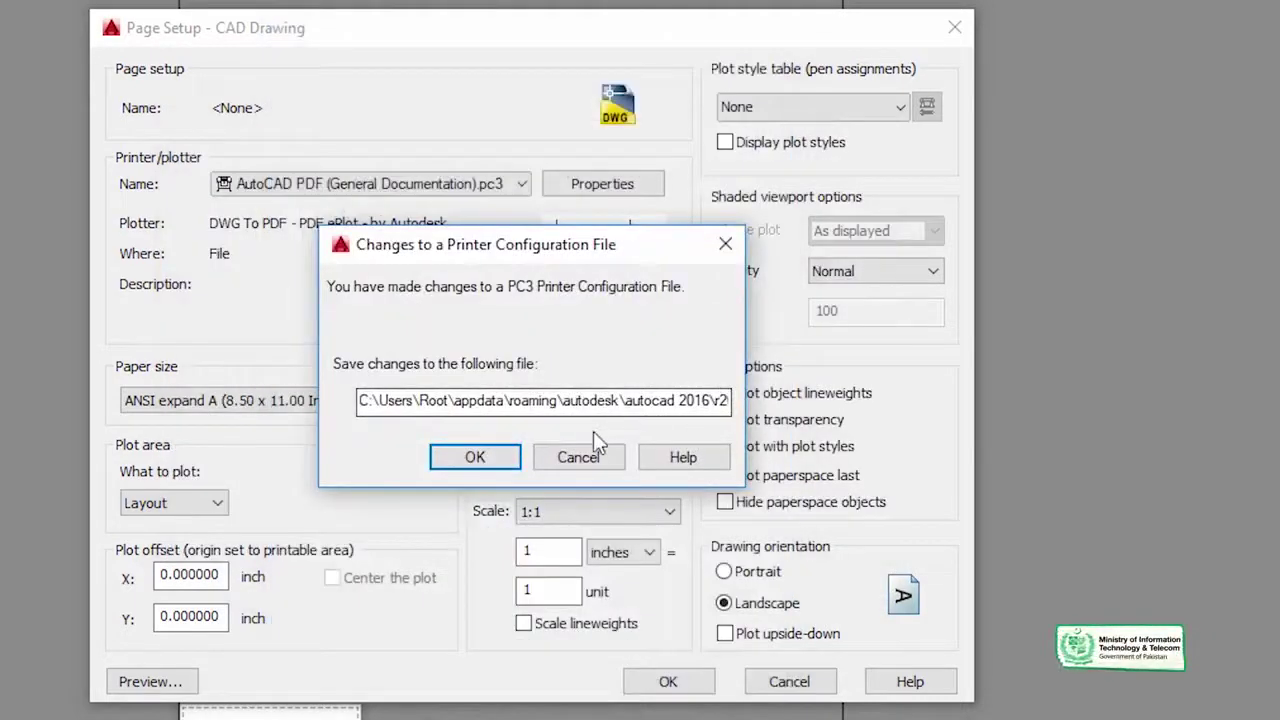
- Save the PC3 changes and select User 1 (40.00 x 60.00 Inches) as paper size
click(497, 458)
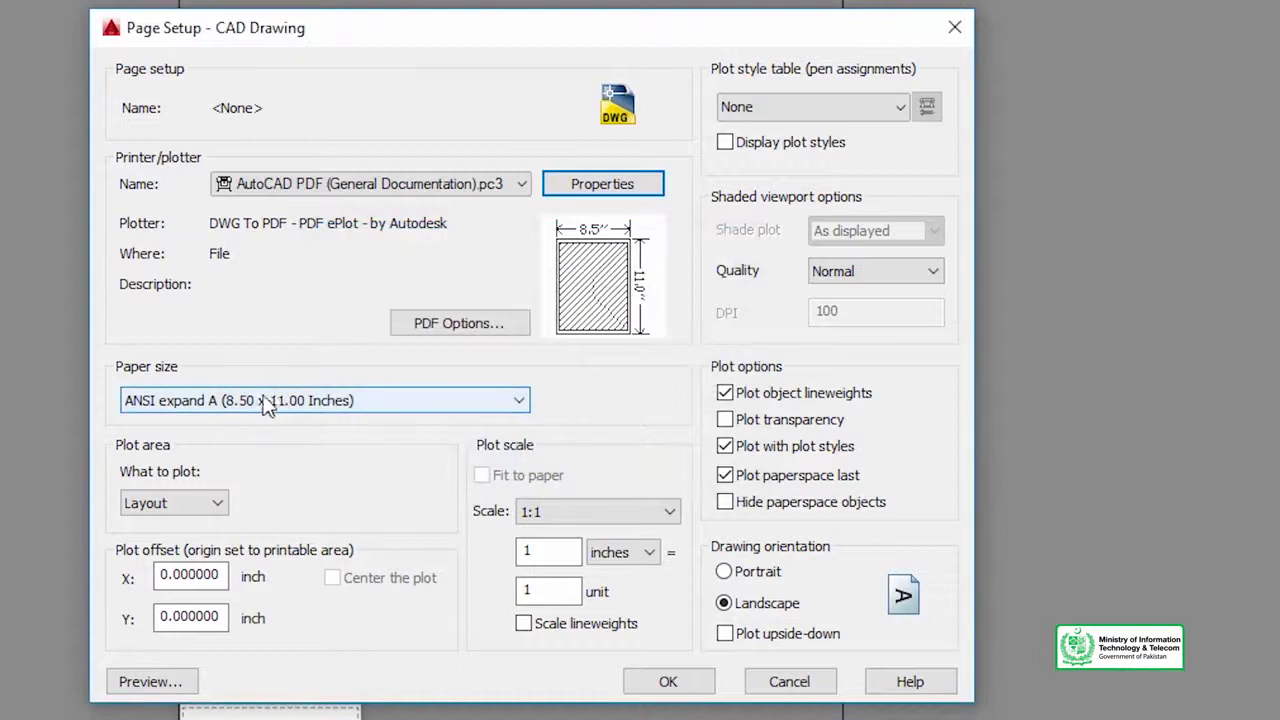
click(229, 410)
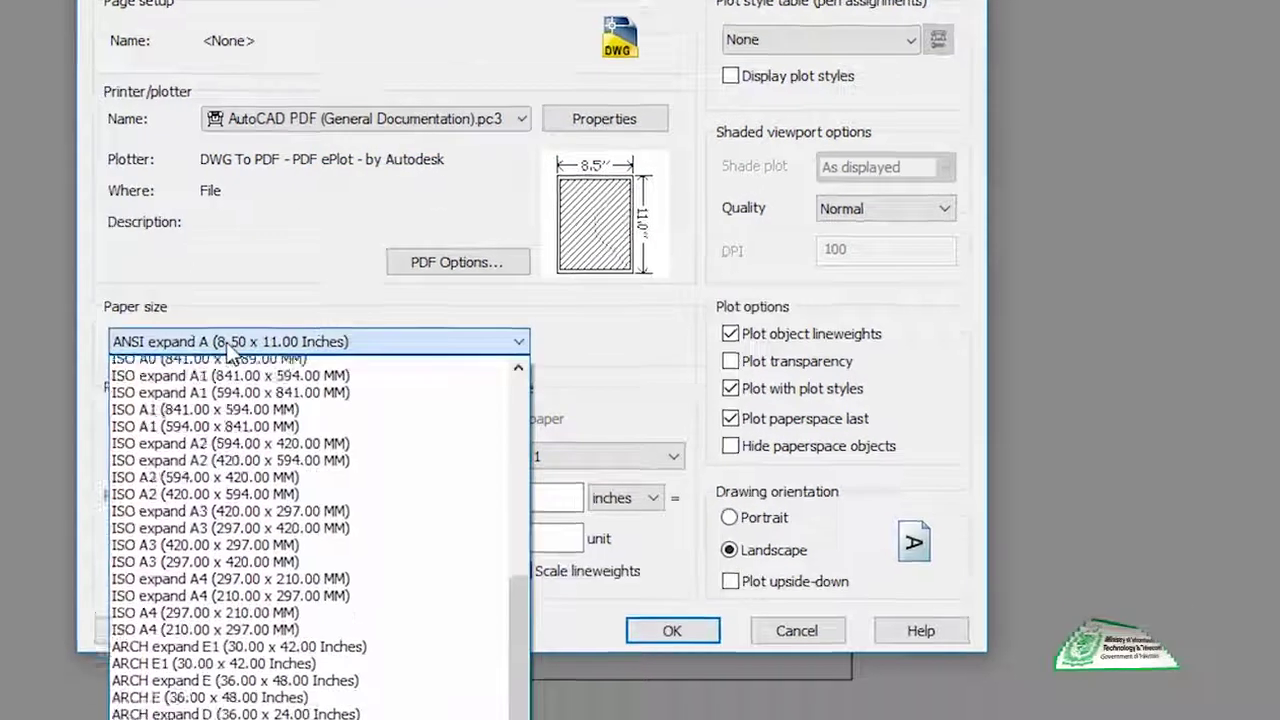
scroll(233, 407, up, 5)
scroll(233, 407, up, 5)
scroll(233, 407, up, 5)
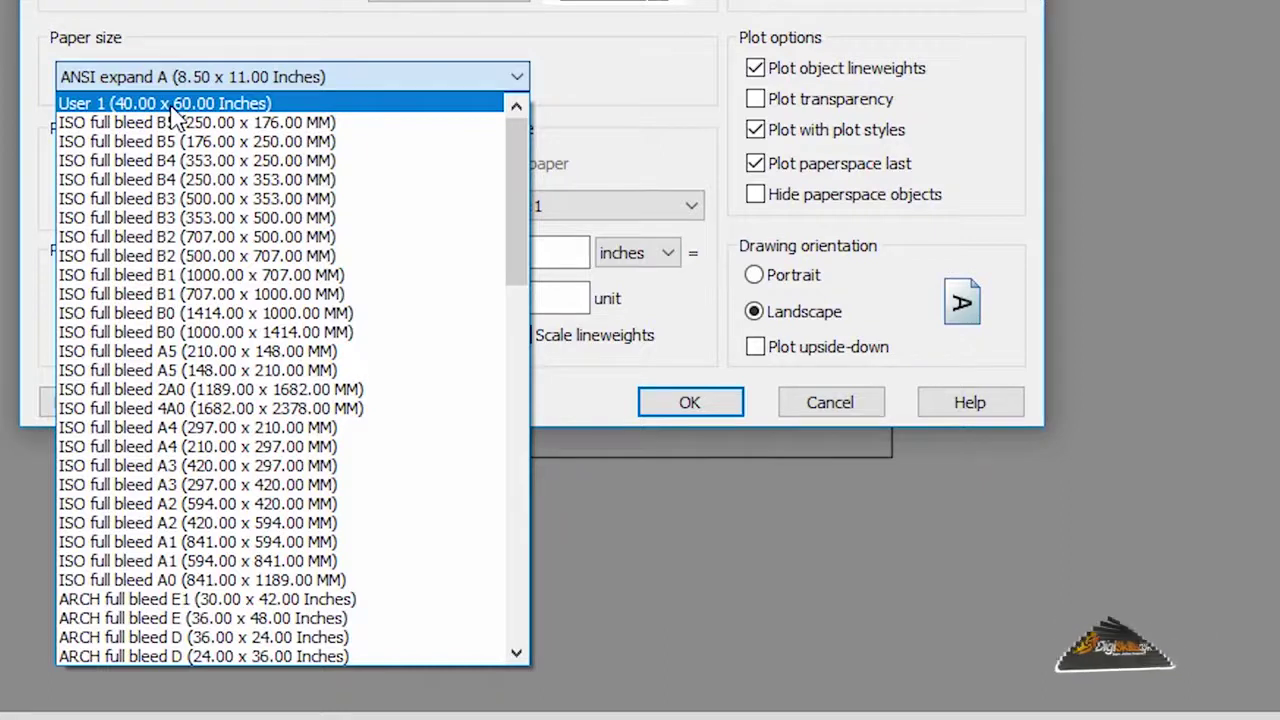
click(172, 105)
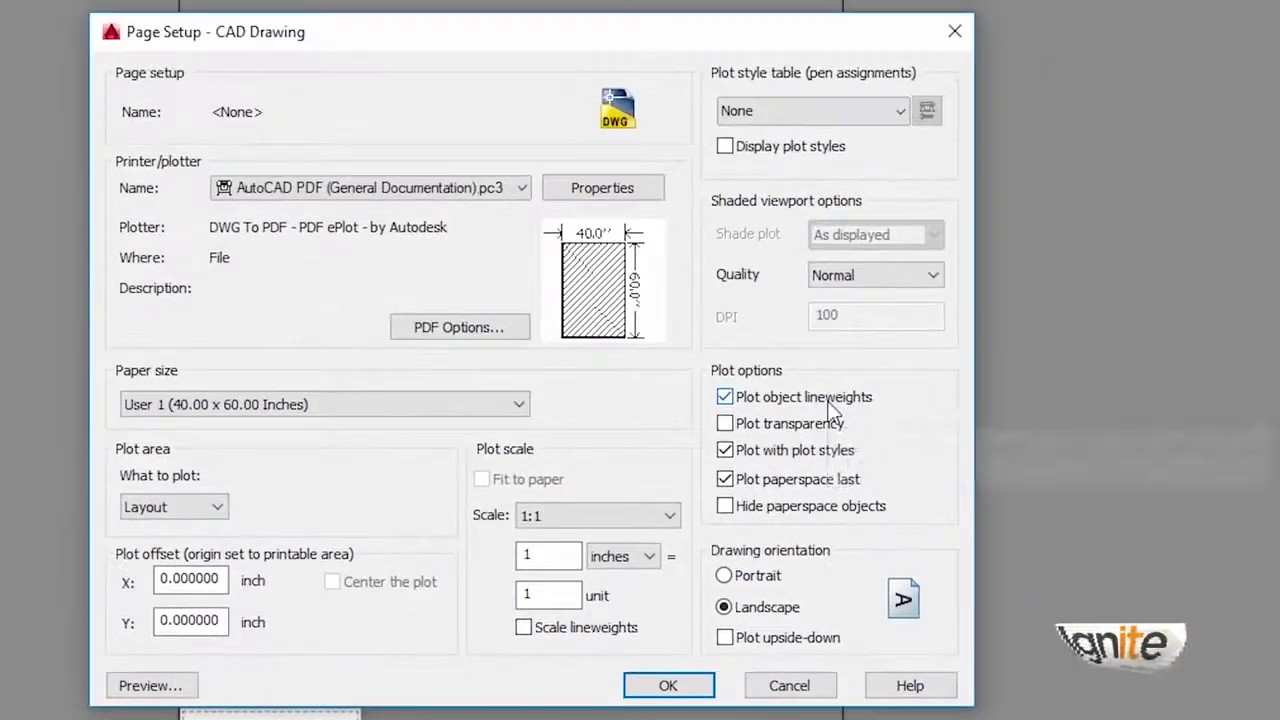
- Apply the User 1 page setup, then reopen the CAD Drawing layout's page setups
click(673, 688)
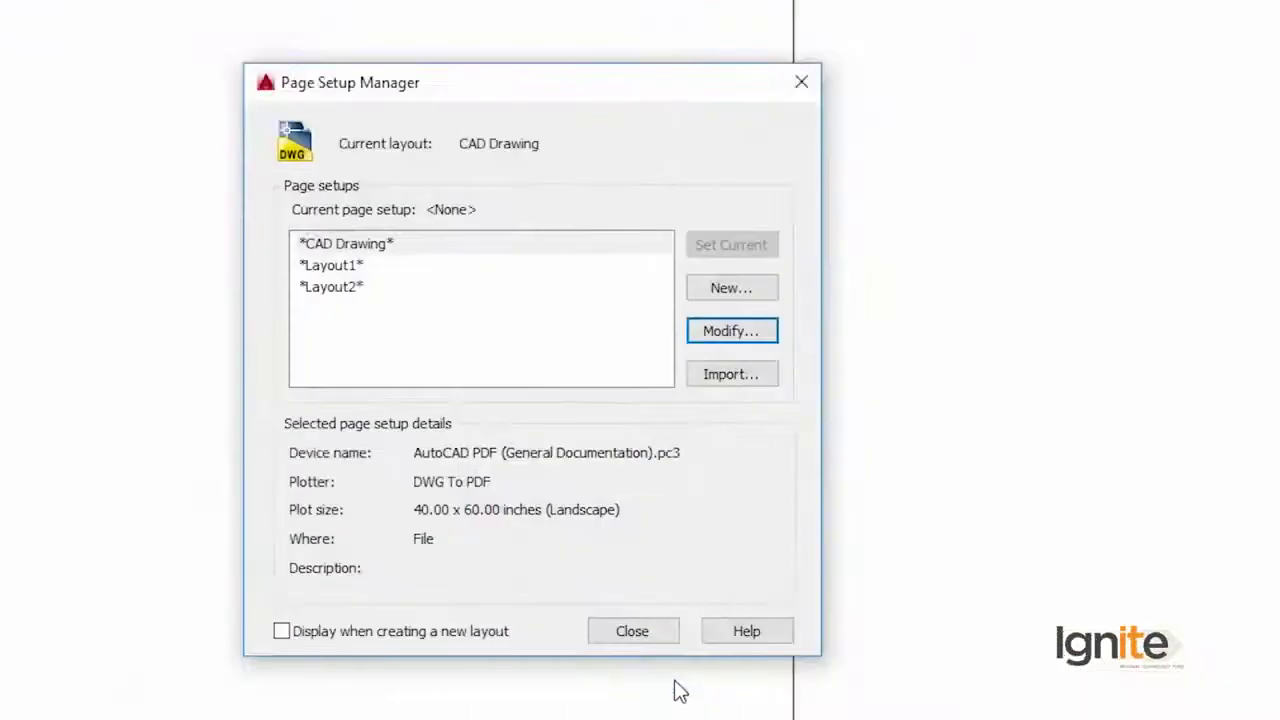
click(626, 633)
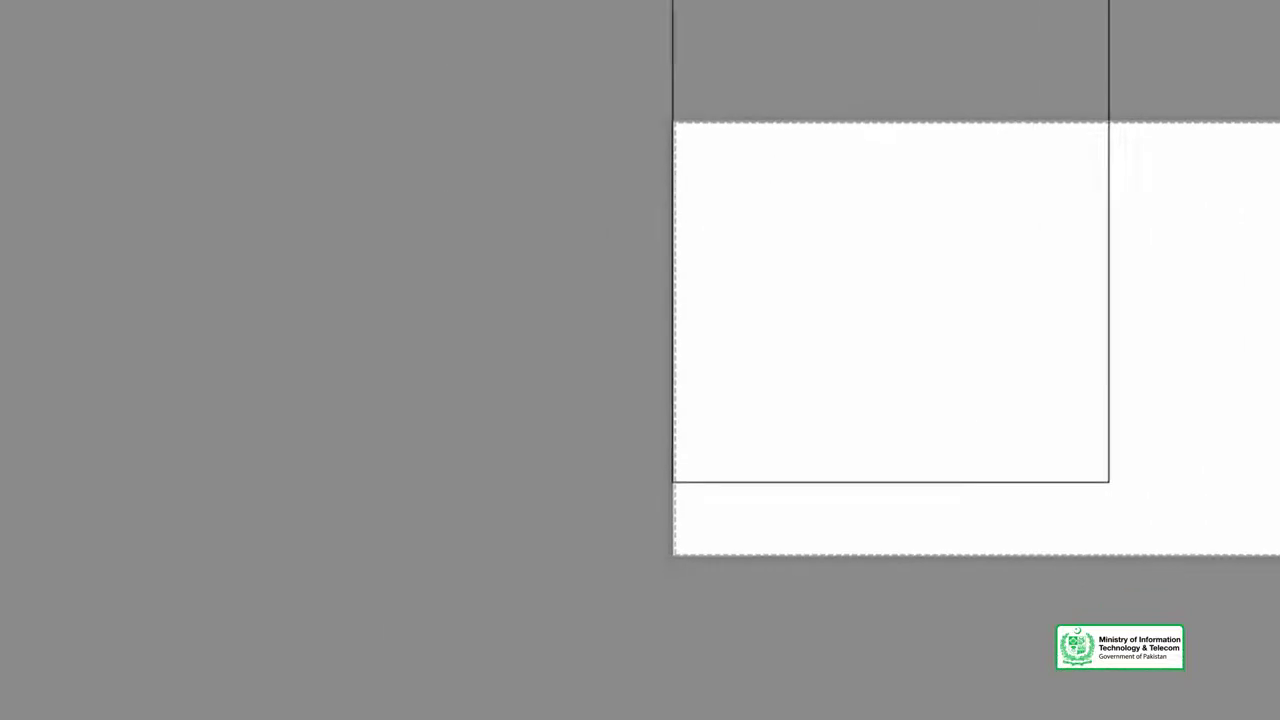
right_click(348, 700)
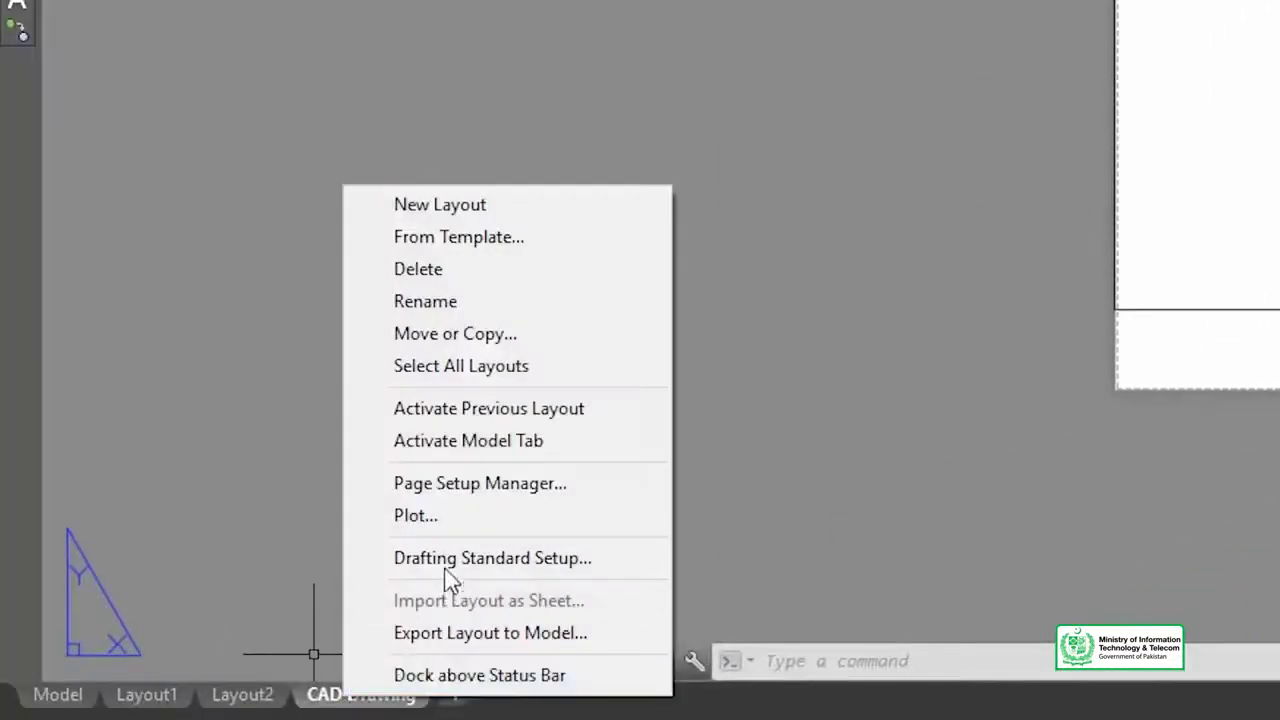
click(457, 488)
- Switch the CAD Drawing page setup to Portrait orientation and close the manager
click(781, 340)
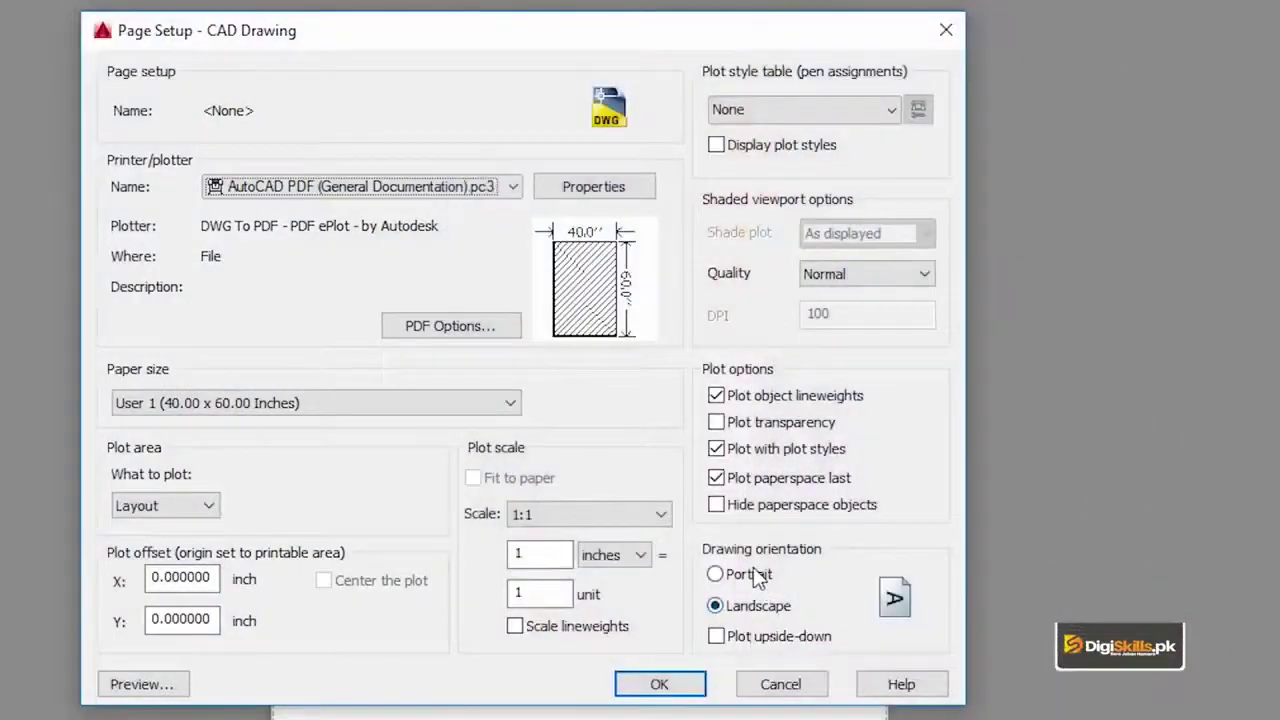
click(757, 578)
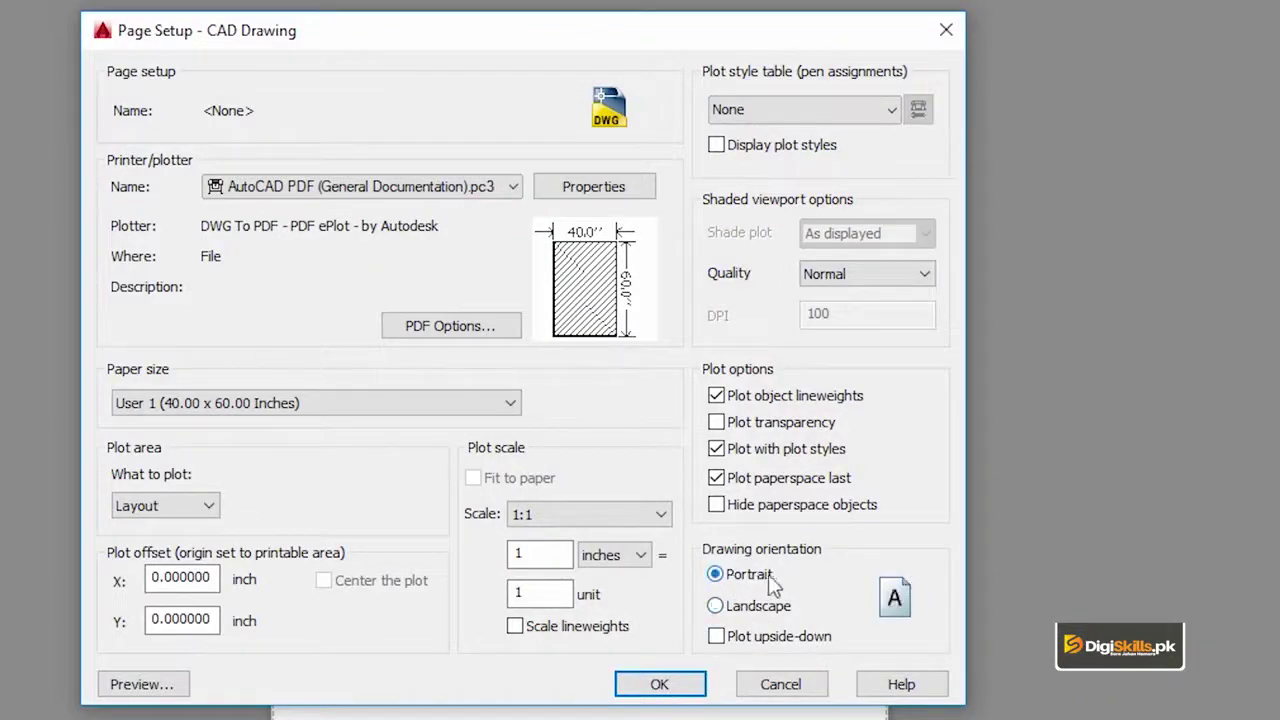
click(660, 686)
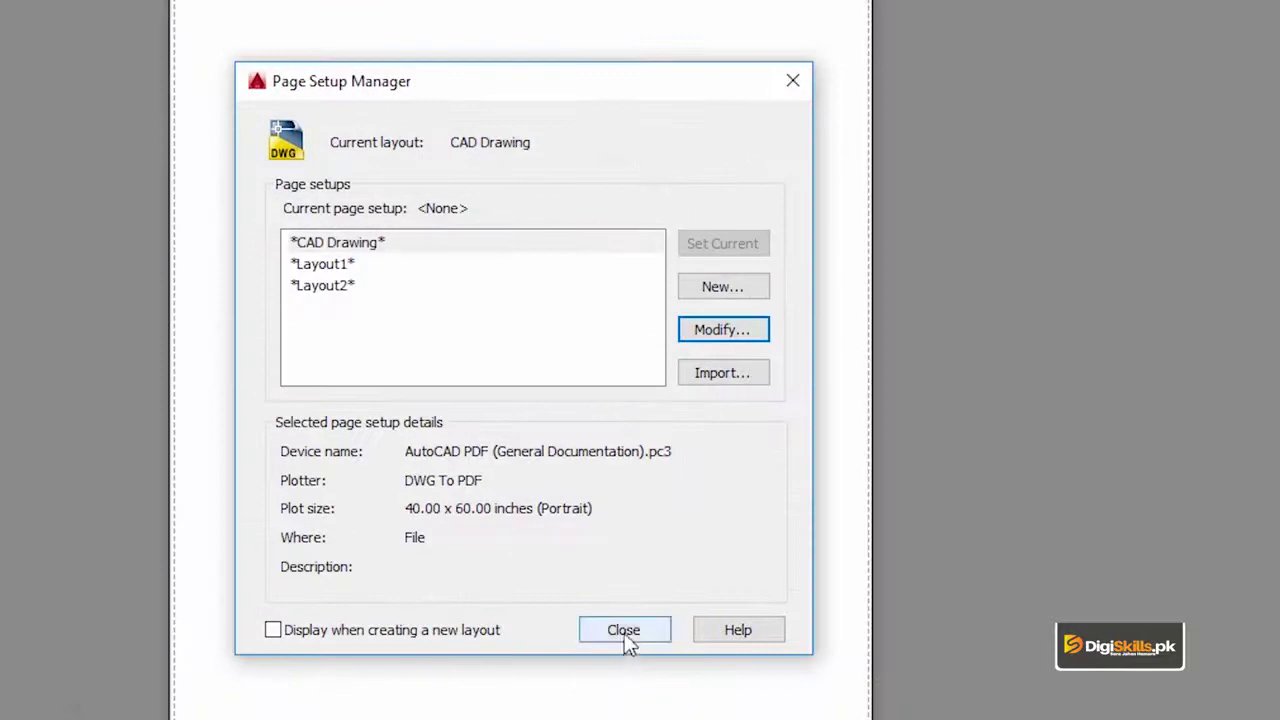
click(624, 630)
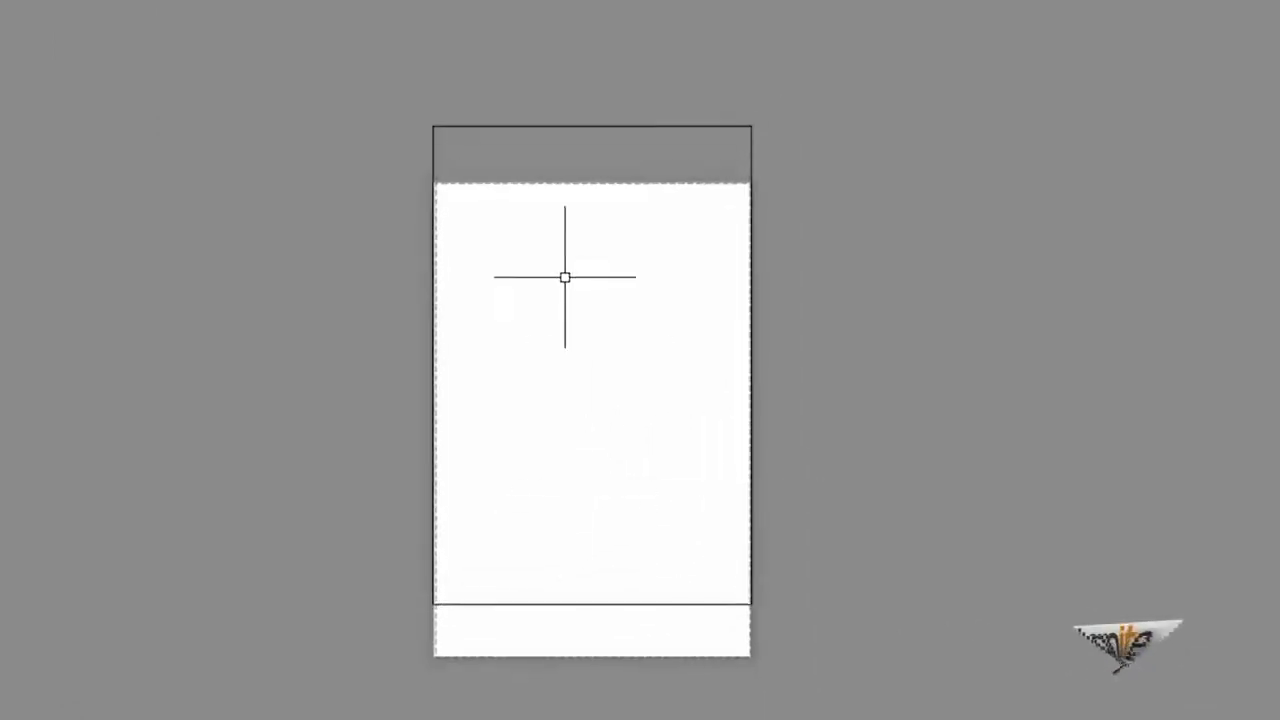
- Move the rectangular layout frame down from its top-left corner so it sits inside the sheet's top edge
scroll(428, 283, up, 2)
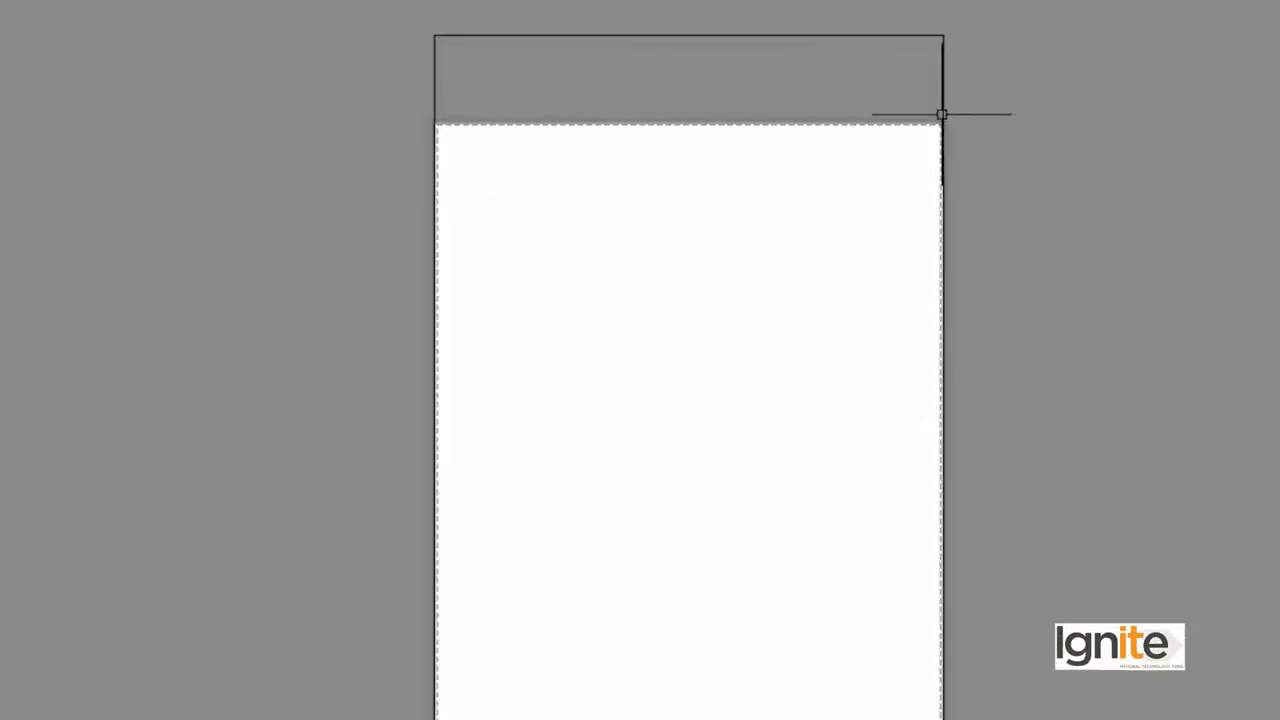
scroll(659, 100, down, 1)
click(654, 80)
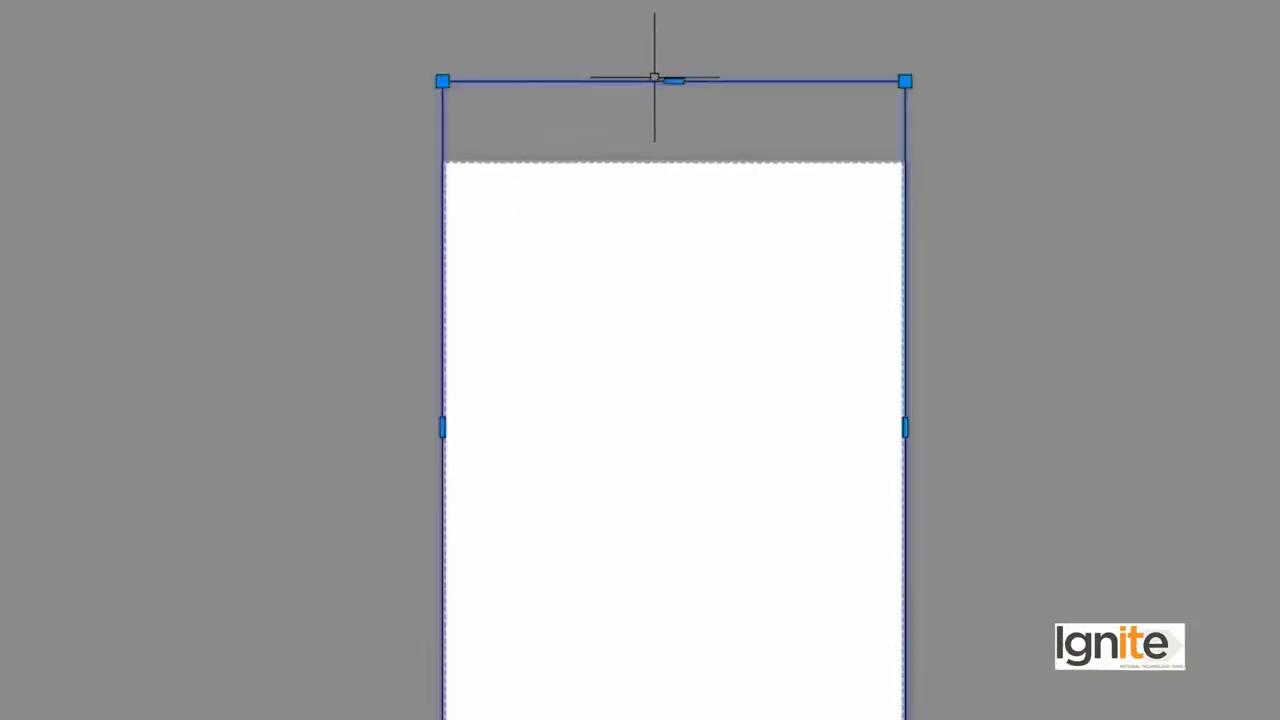
text(m)
key(Return)
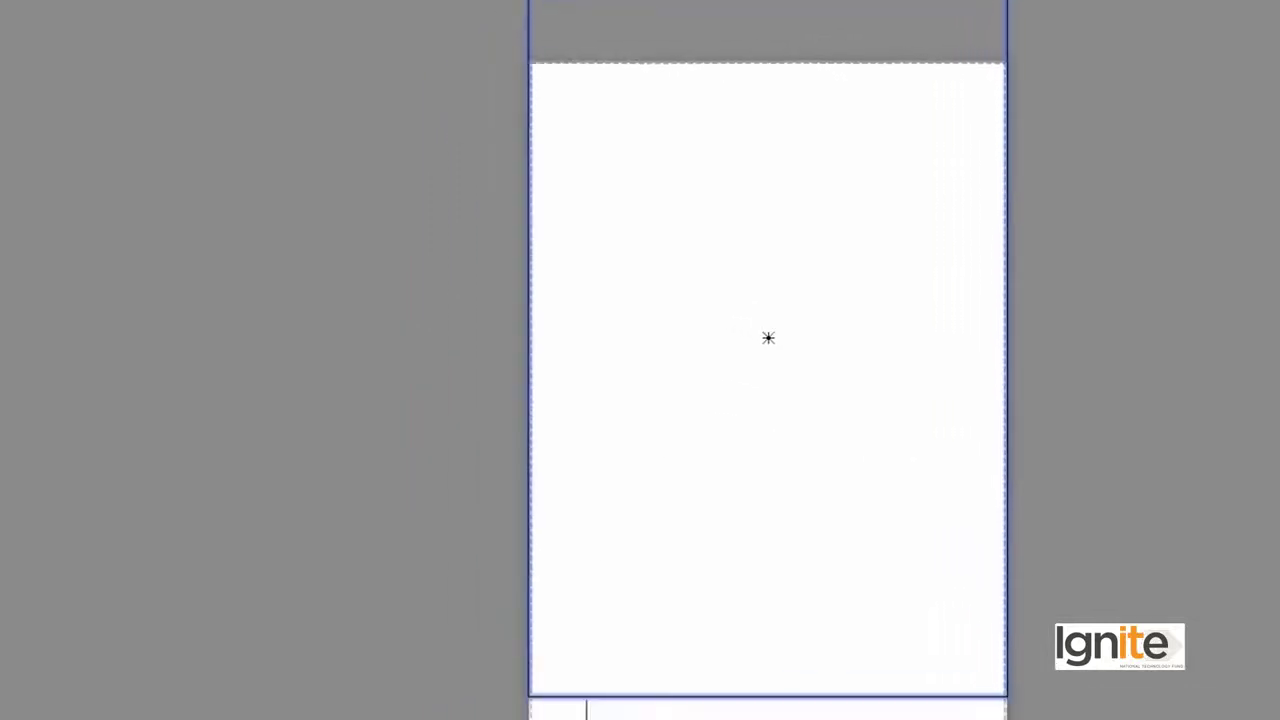
middle_drag(780, 452, 780, 386)
scroll(755, 97, up, 3)
scroll(757, 212, up, 2)
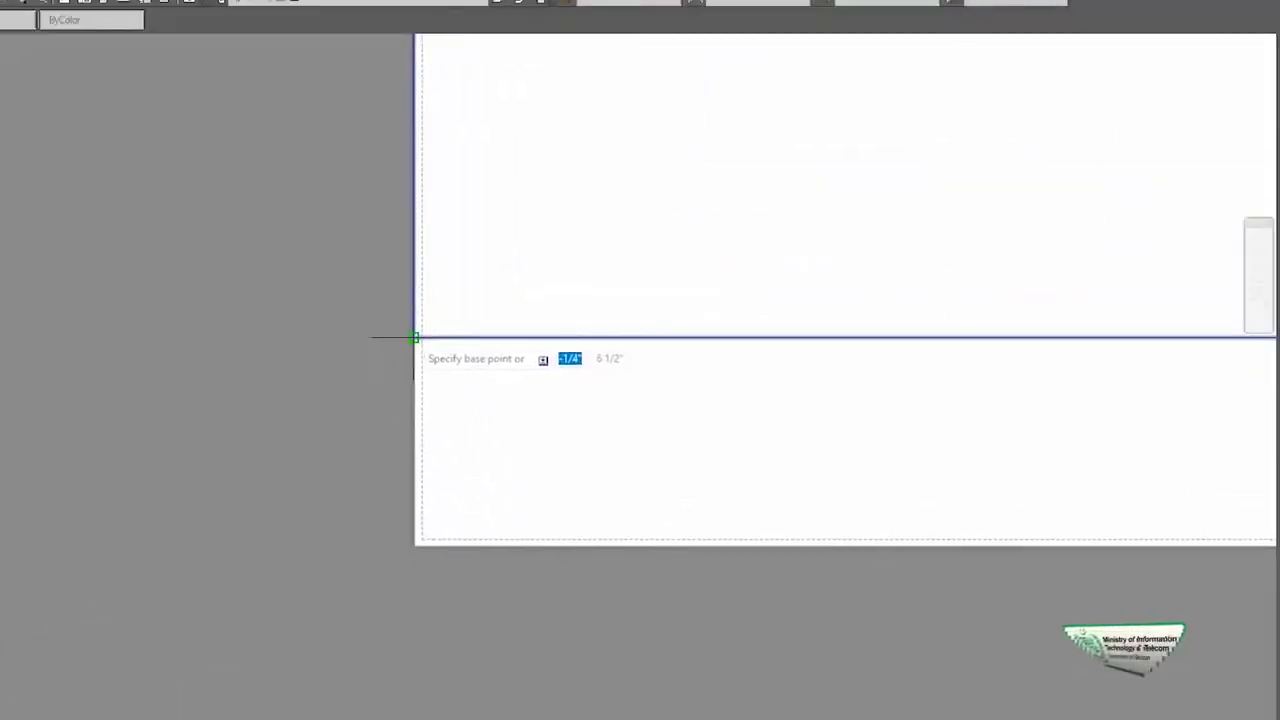
click(415, 338)
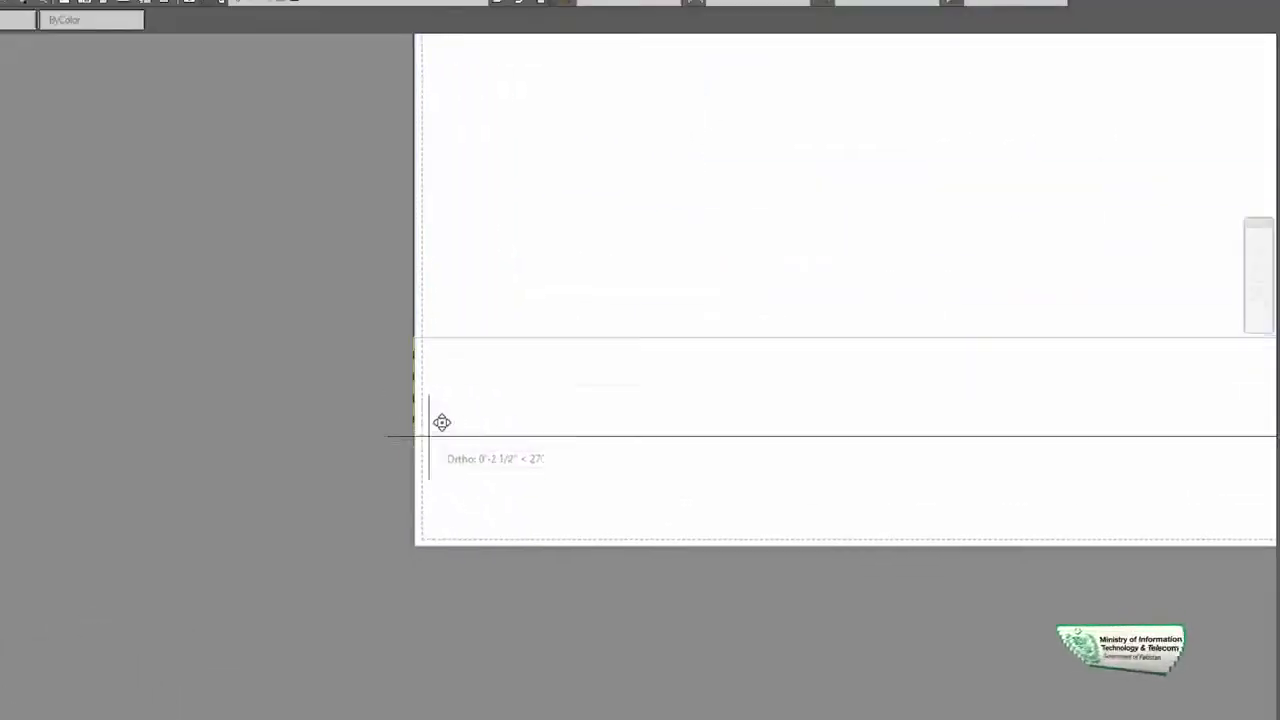
click(417, 547)
scroll(476, 532, down, 5)
middle_drag(590, 404, 544, 469)
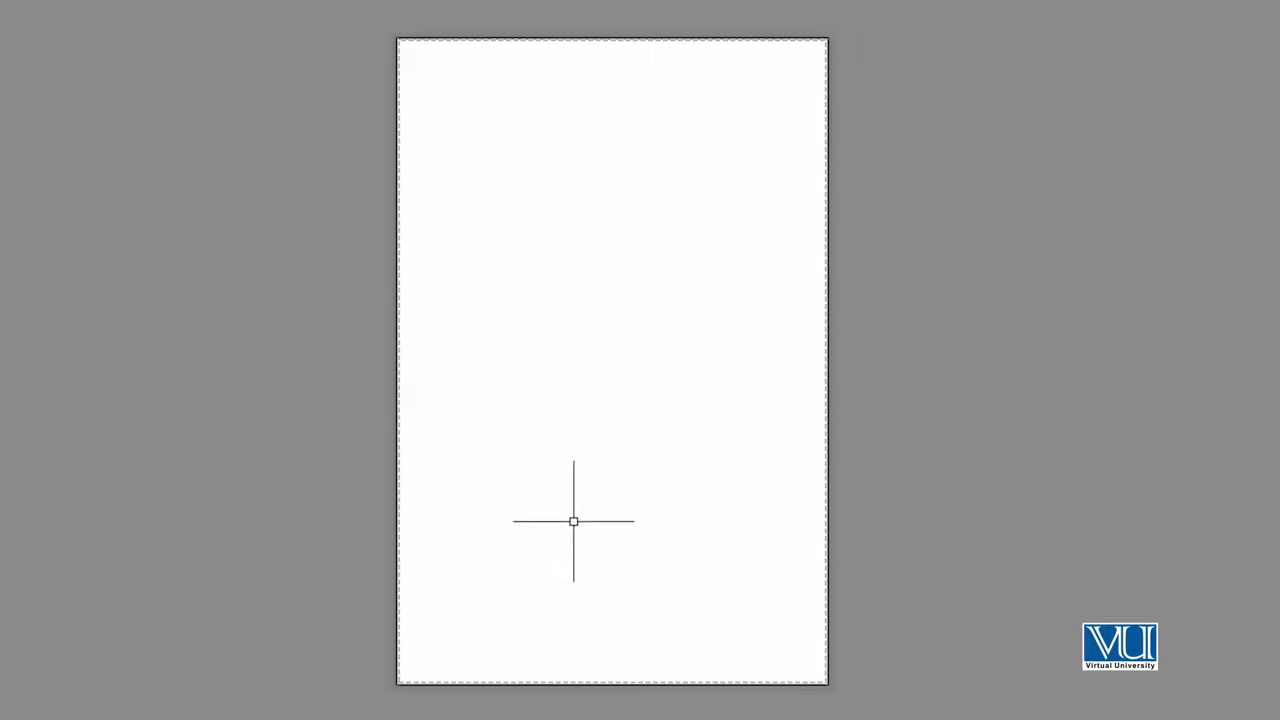
- Create a viewport with MV, from the sheet's top-left corner to the opposite corner
text(M)
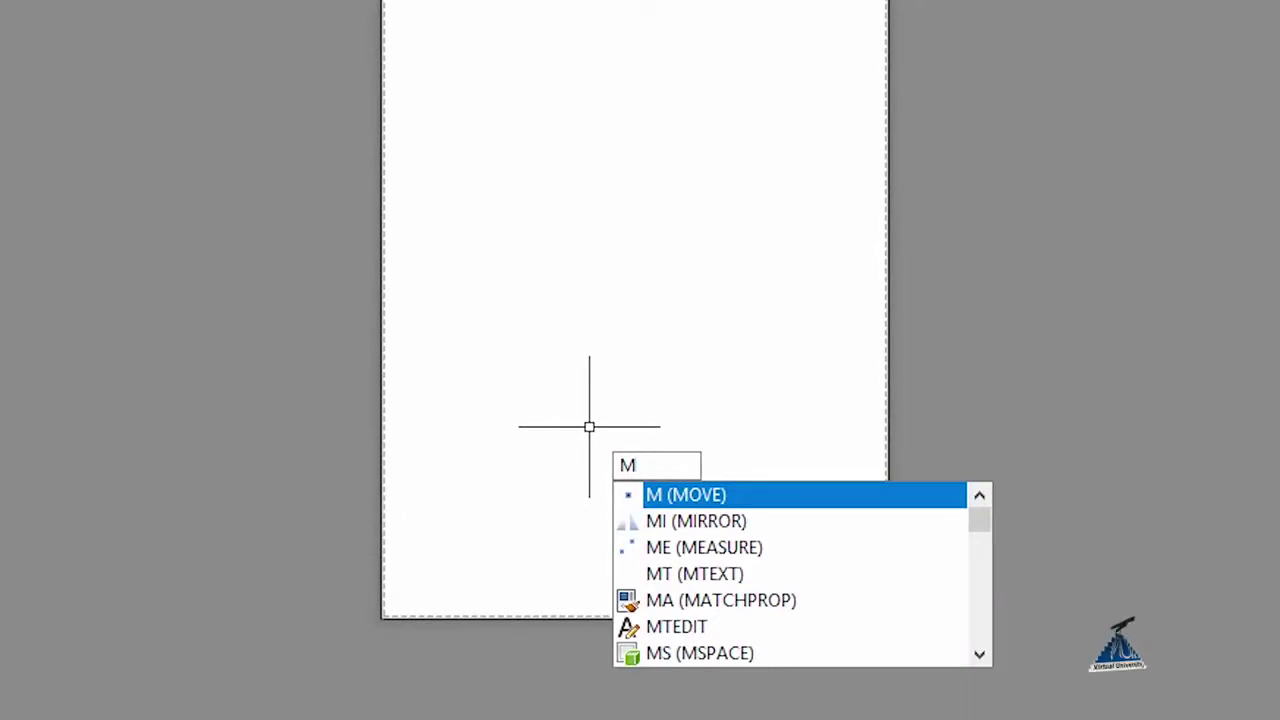
text(V)
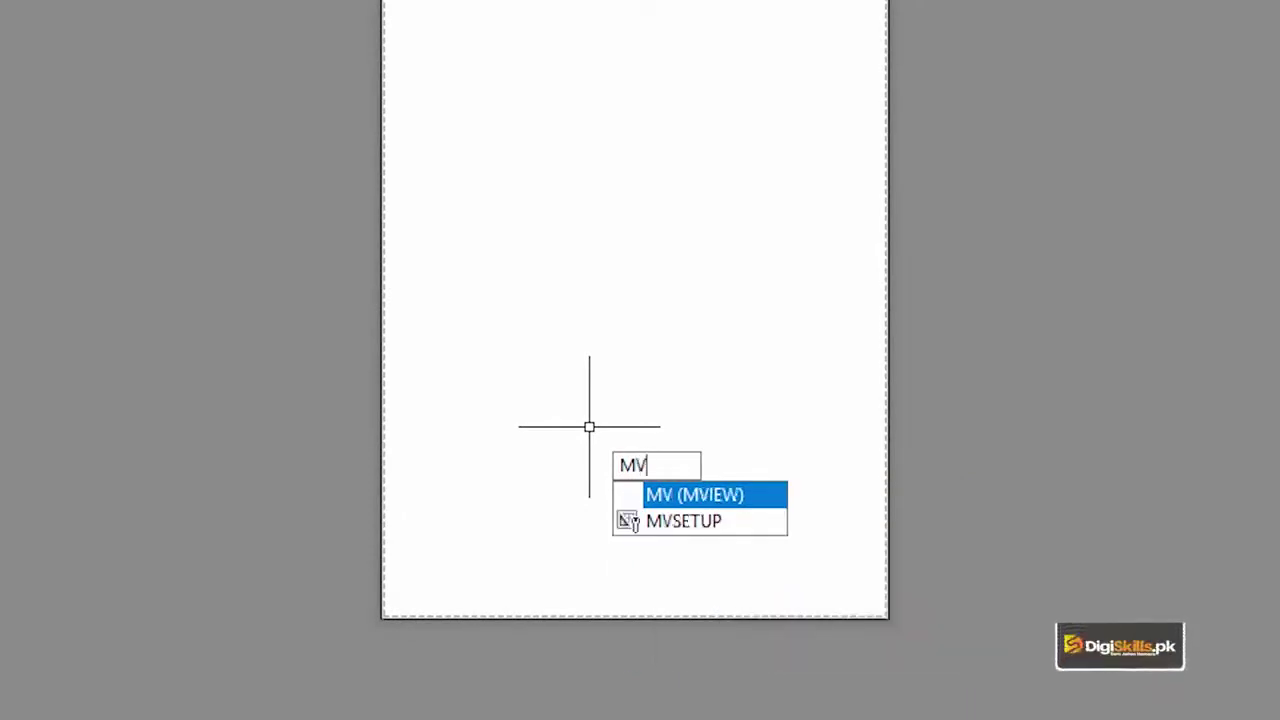
key(Return)
scroll(380, 43, up, 2)
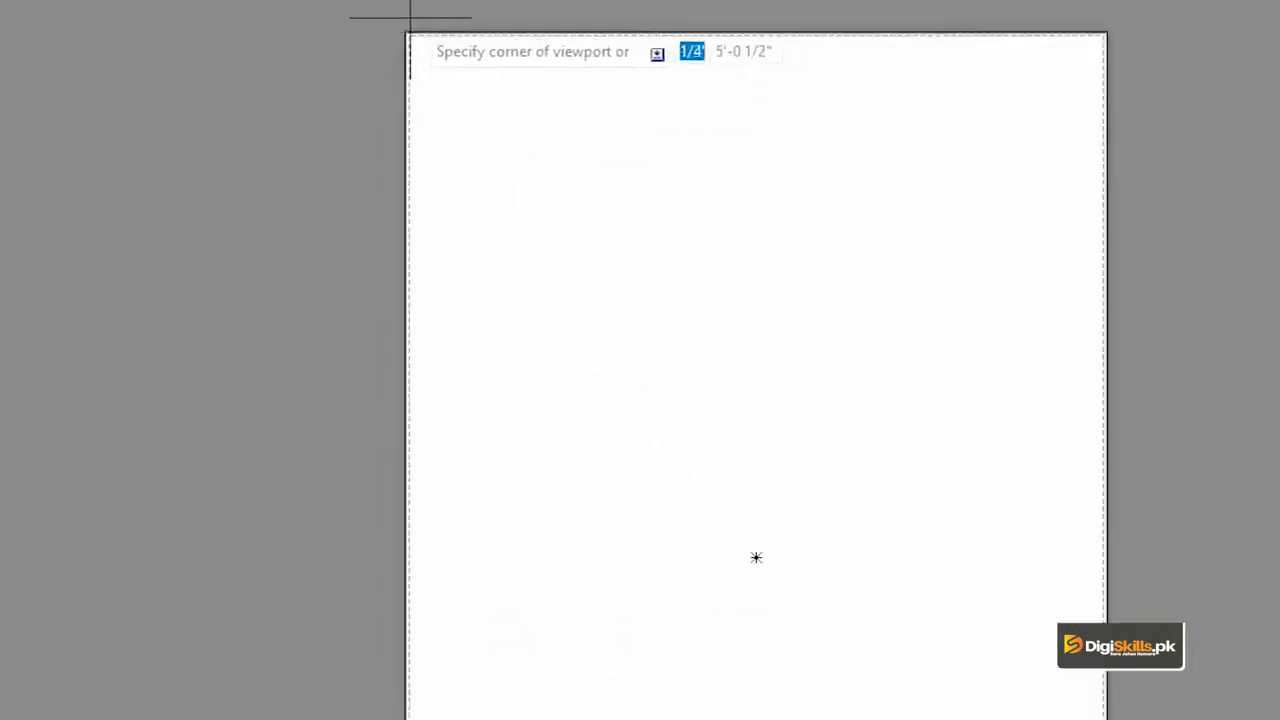
click(406, 32)
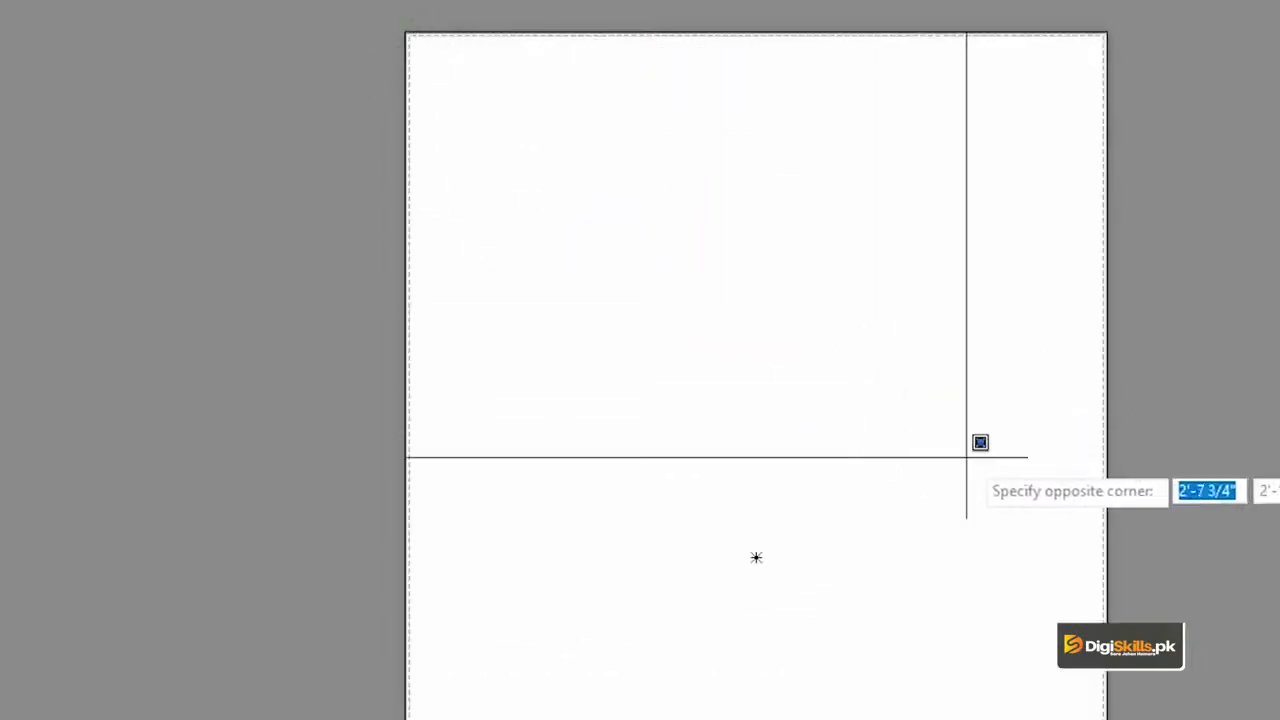
click(1104, 673)
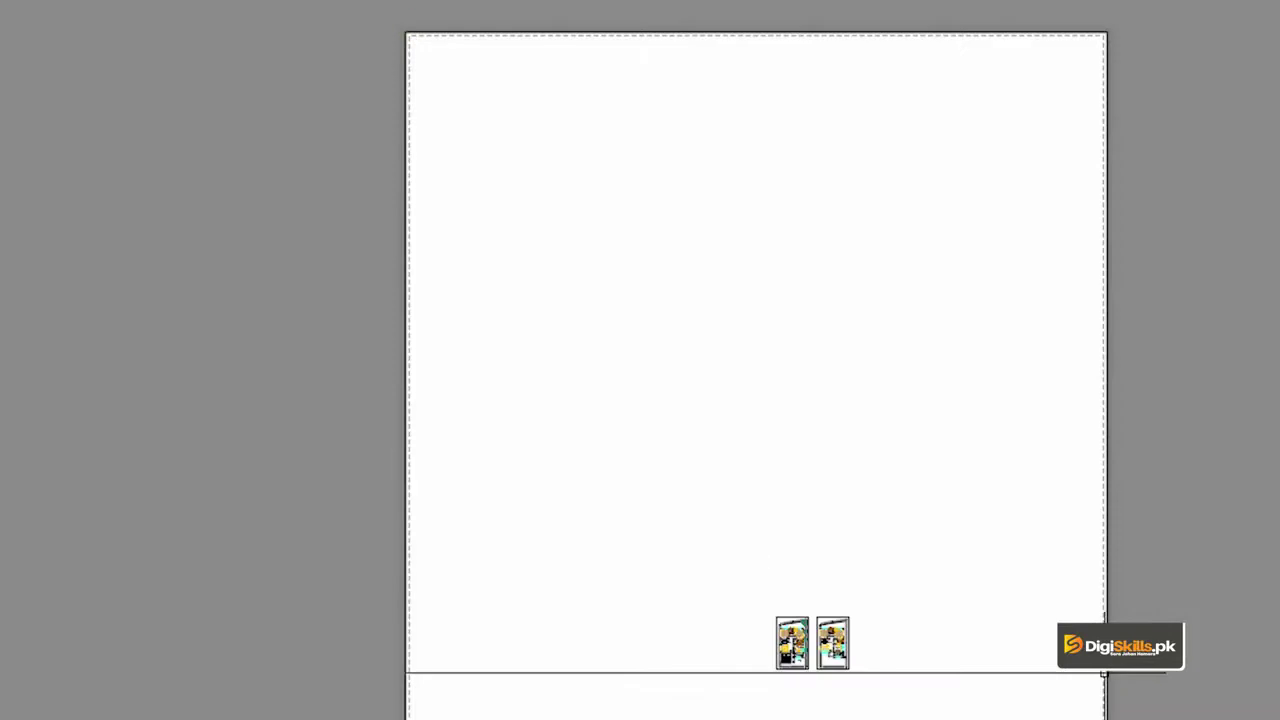
- Zoom and pan the sheet to check the two floor plans inside the new viewport
scroll(850, 614, up, 2)
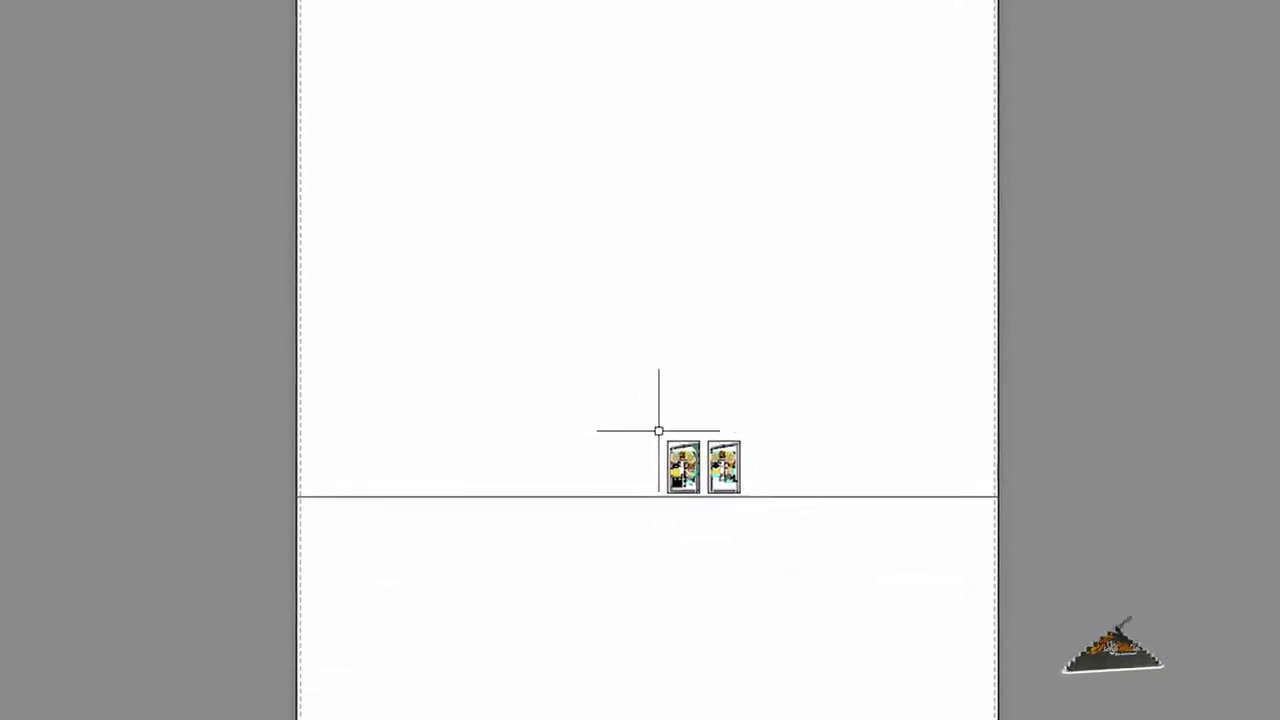
scroll(657, 429, up, 3)
scroll(631, 488, up, 1)
scroll(631, 488, up, 2)
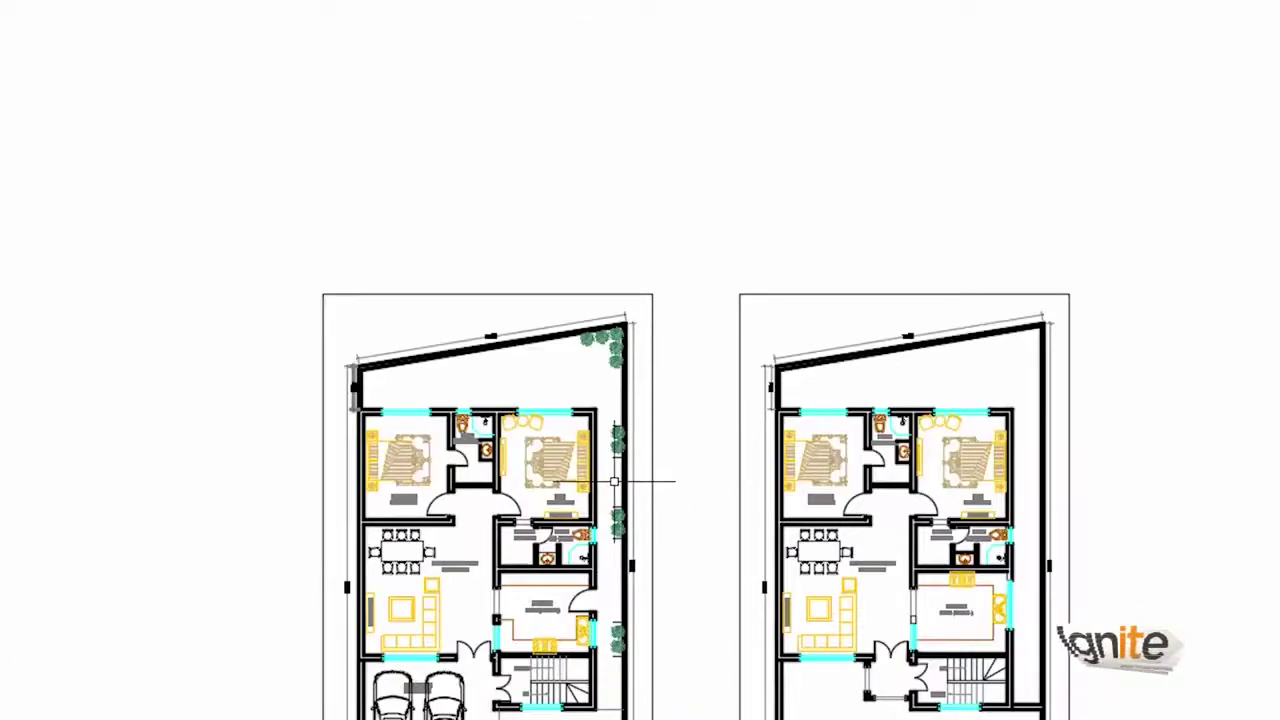
scroll(563, 410, down, 3)
scroll(562, 447, down, 2)
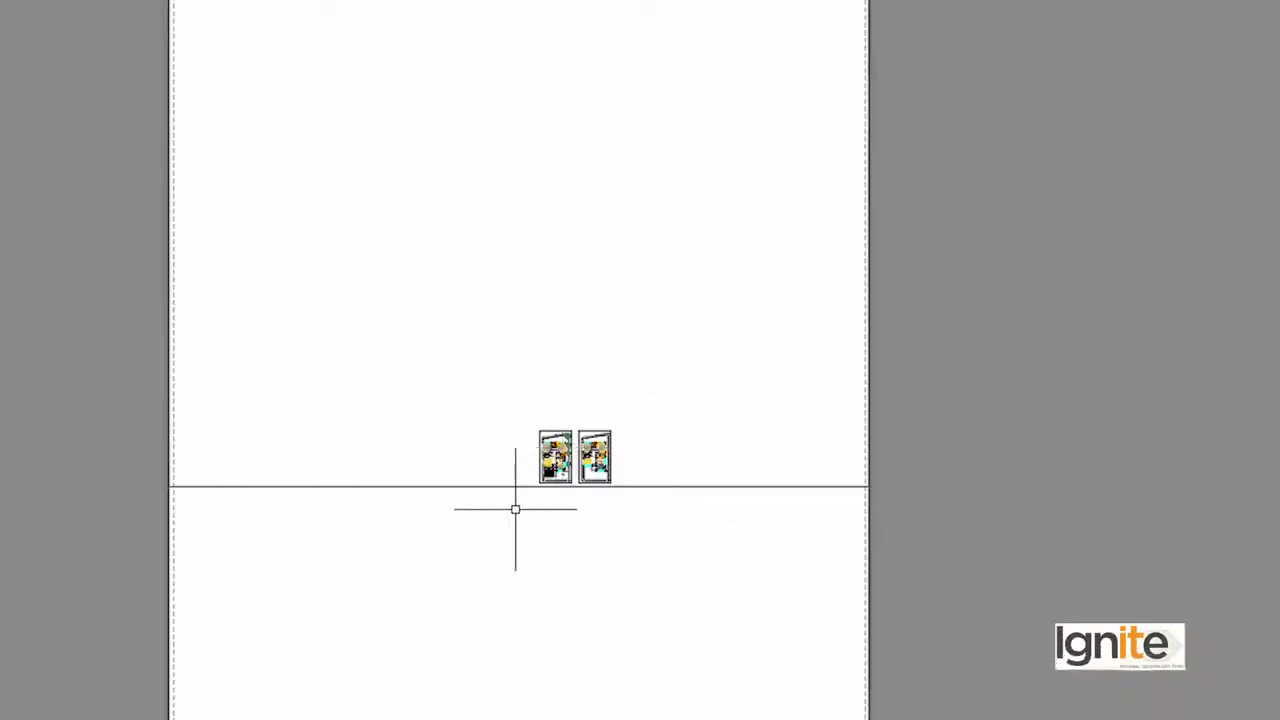
scroll(700, 306, up, 1)
mouse_move(700, 306)
middle_down()
mouse_move(726, 446)
mouse_move(674, 423)
middle_up()
scroll(677, 434, down, 1)
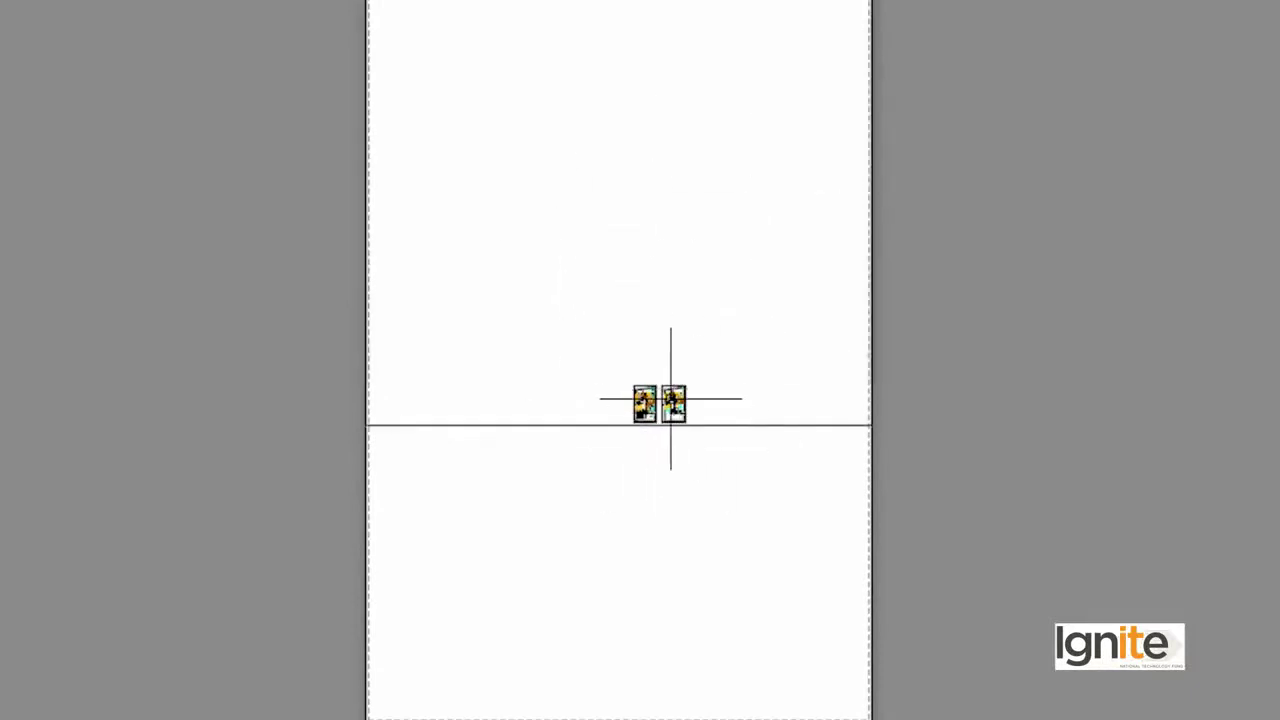
scroll(671, 374, up, 2)
scroll(654, 408, down, 2)
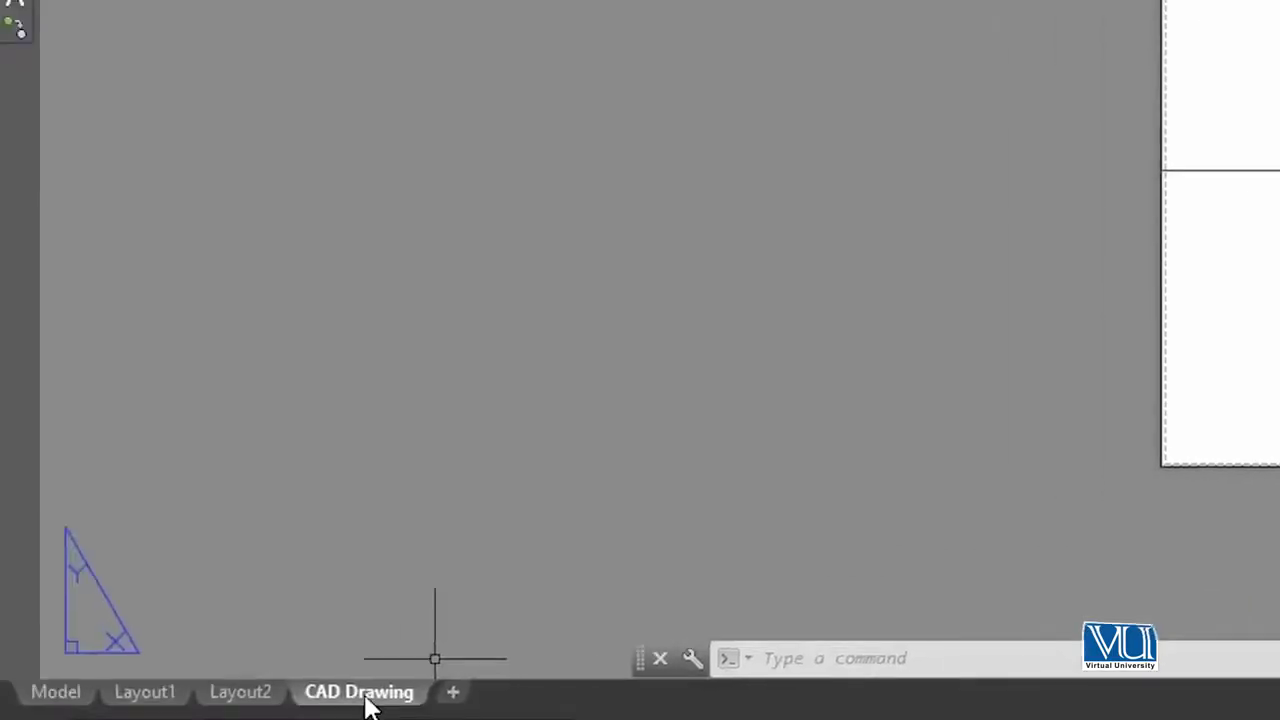
right_click(366, 700)
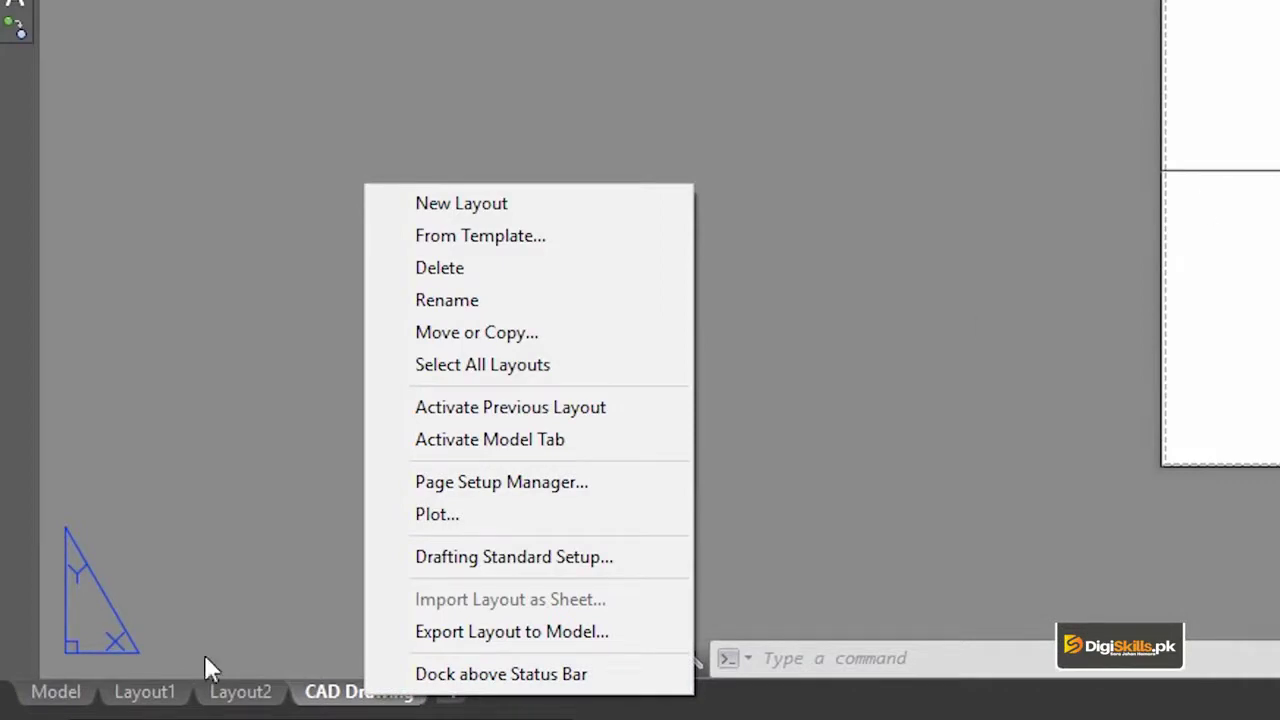
click(432, 484)
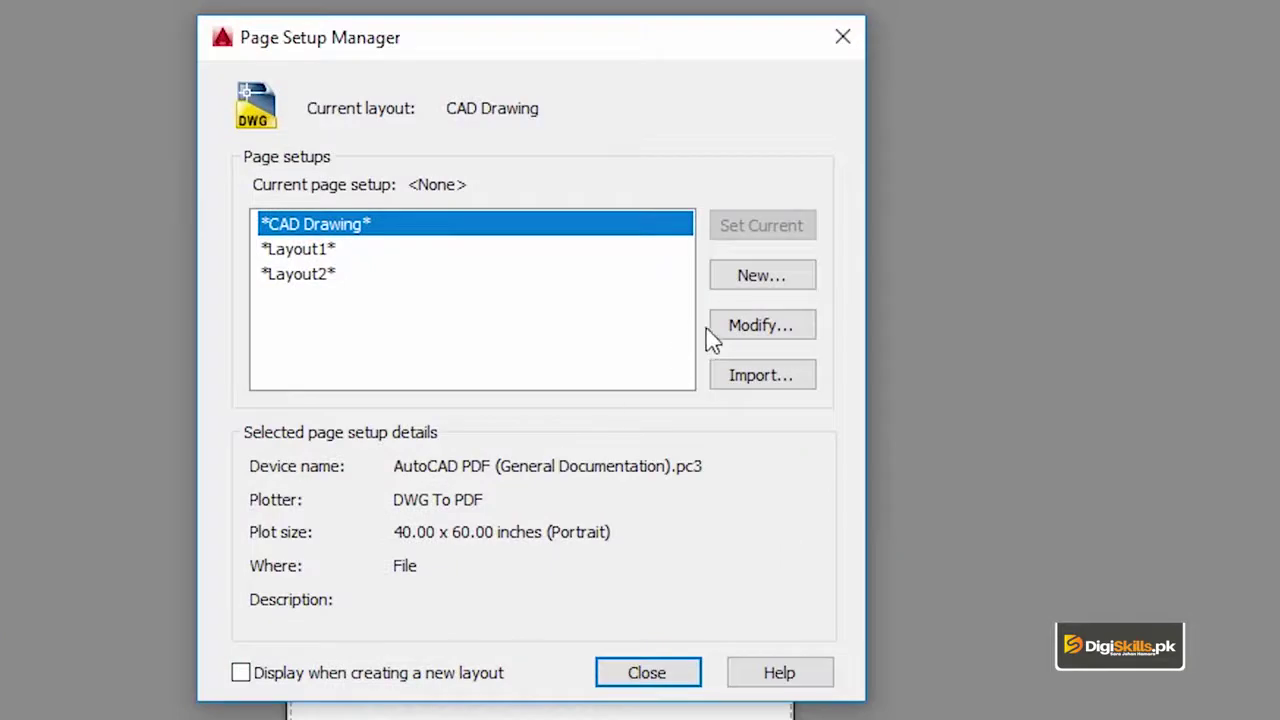
click(713, 330)
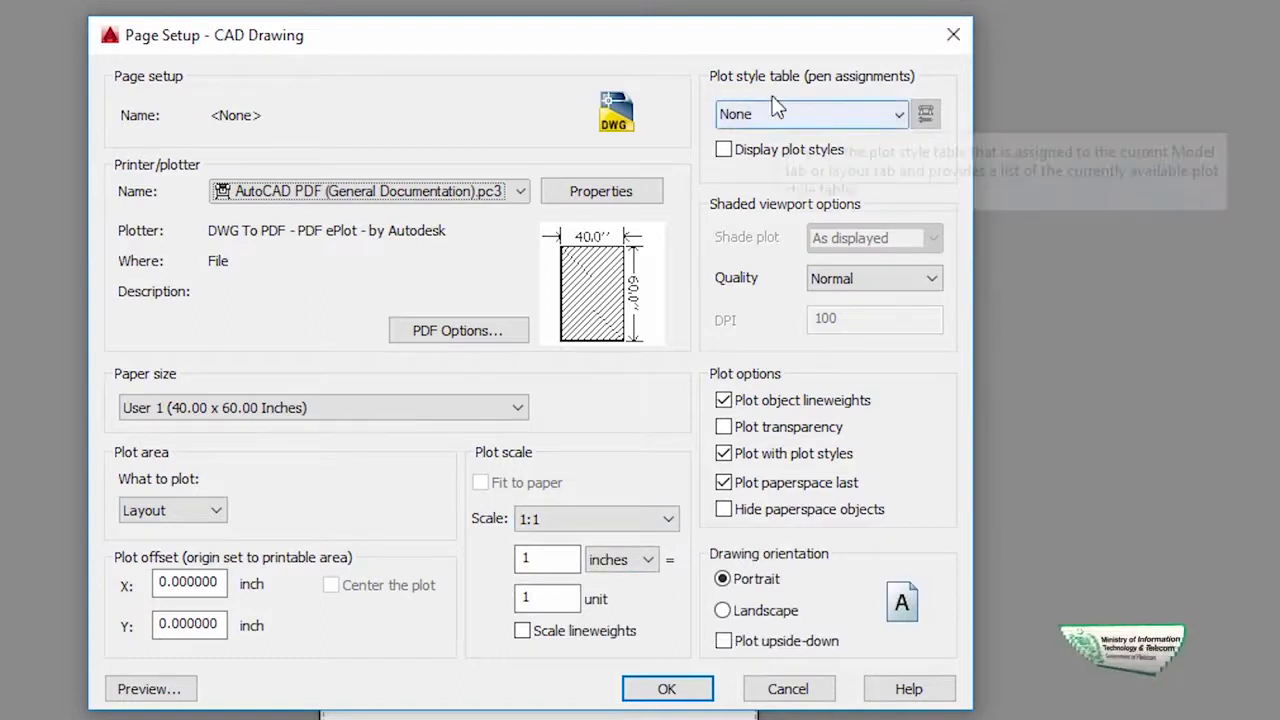
click(951, 38)
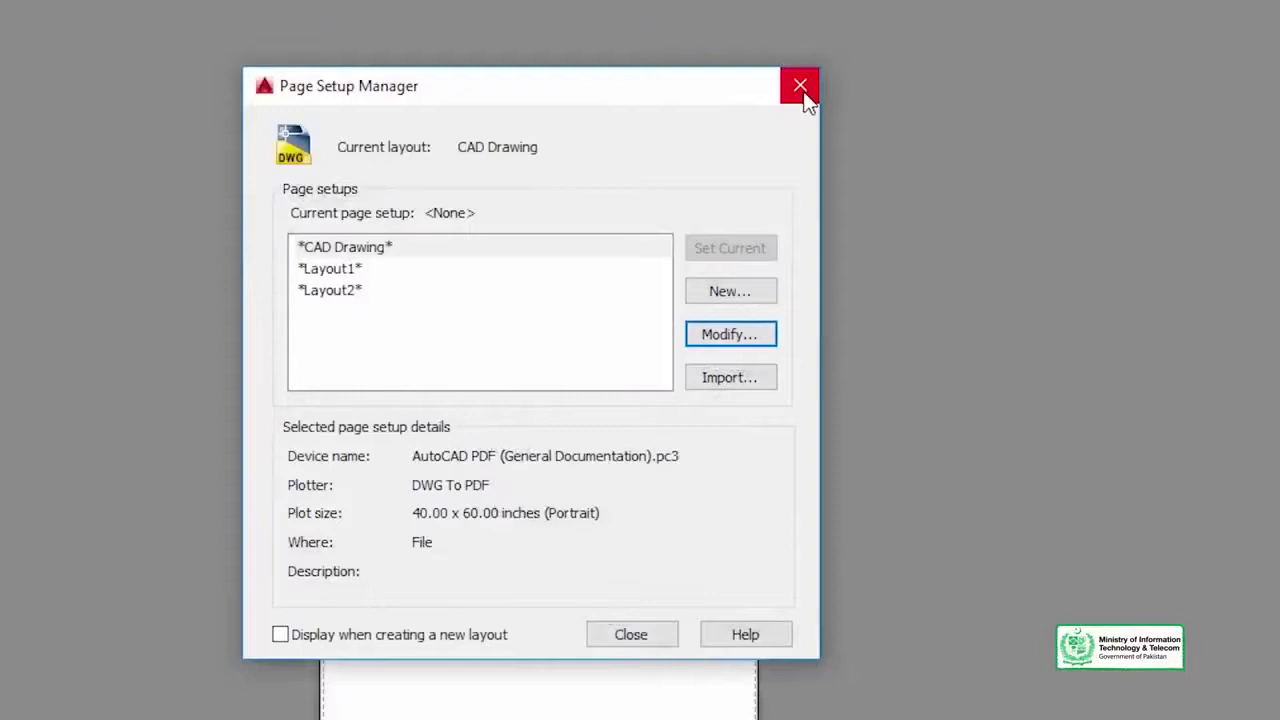
click(631, 635)
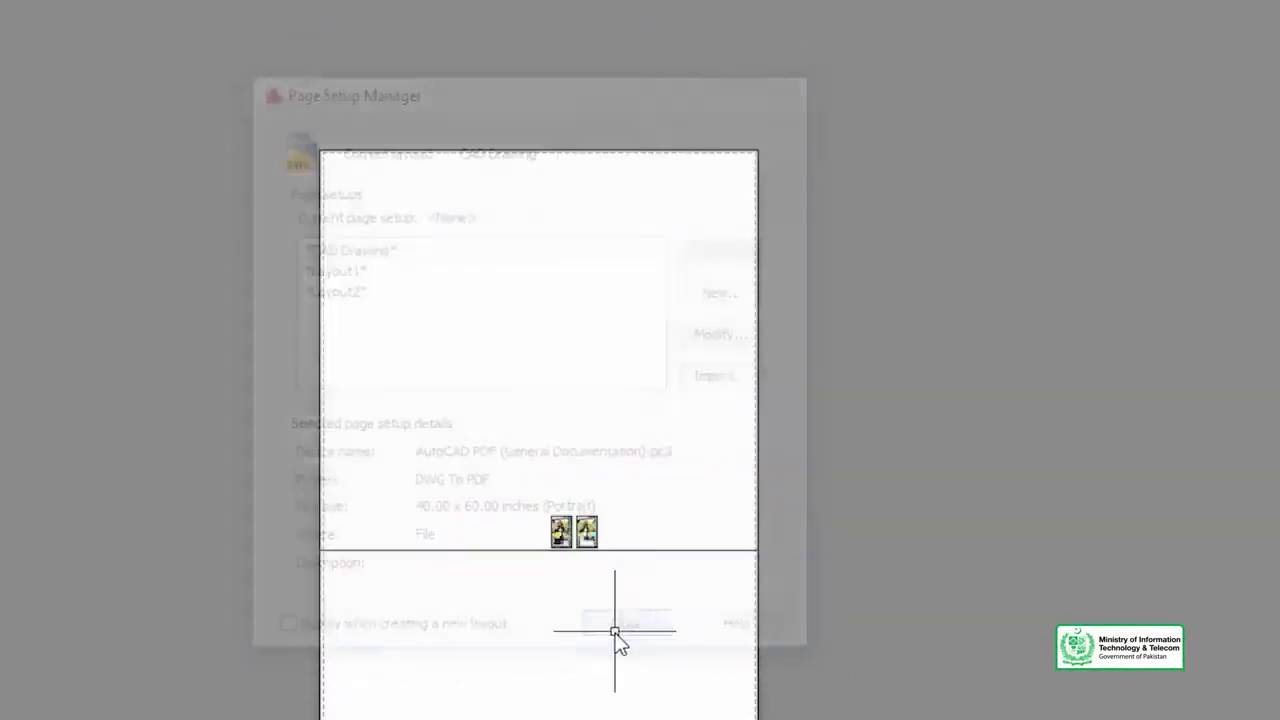